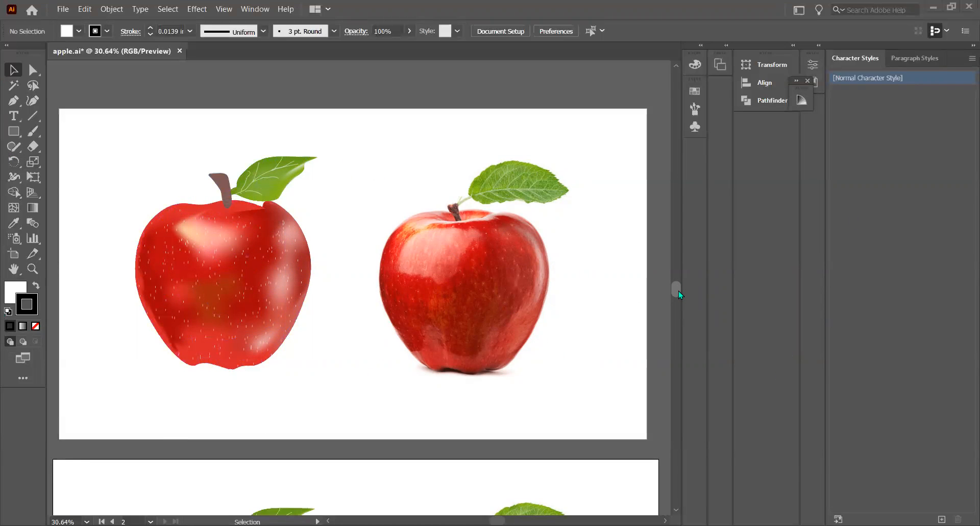
Group the stem and leaf on the second artboard and move the group off the apple outline toward the upper right
left_click_drag(679, 290, 676, 313)
scroll(677, 316, "down", 3)
left_click(227, 220)
left_click(263, 212, "shift")
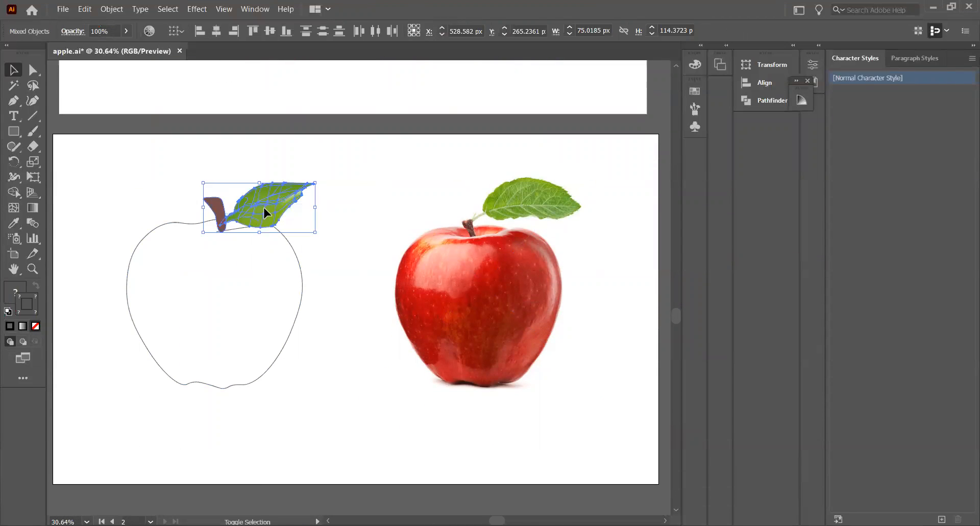
right_click(263, 205)
left_click(319, 287)
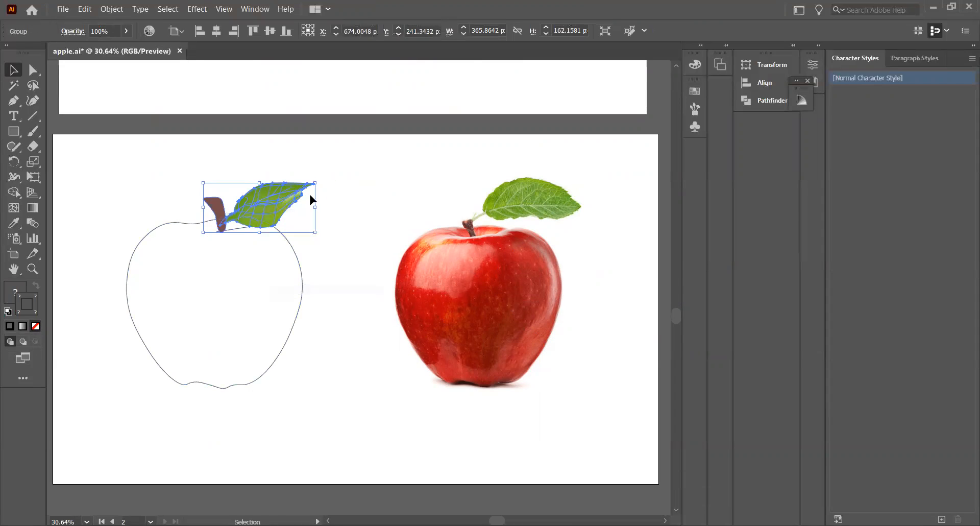
left_click_drag(270, 208, 366, 175)
Turn the apple outline into a gradient mesh, adding mesh points along its upper-left and top edge
left_click(127, 296)
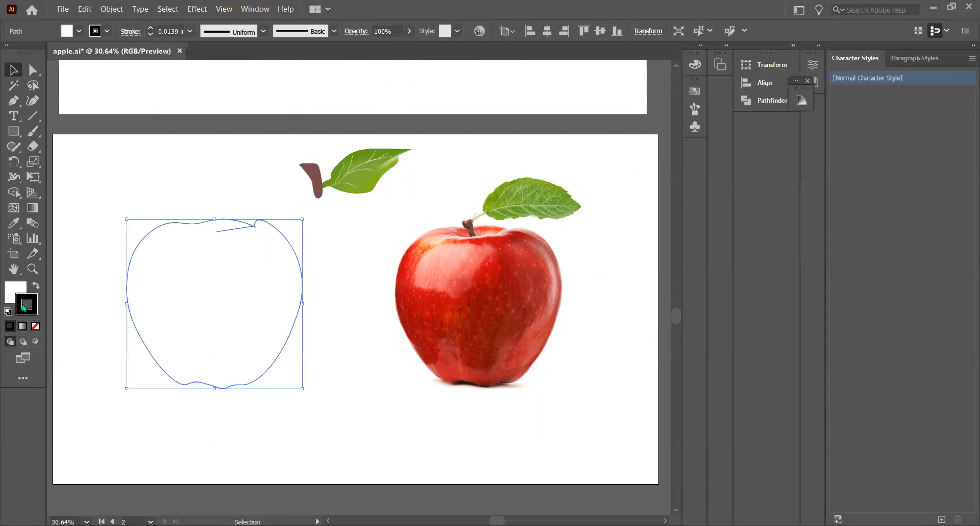
left_click(14, 223)
left_click(13, 207)
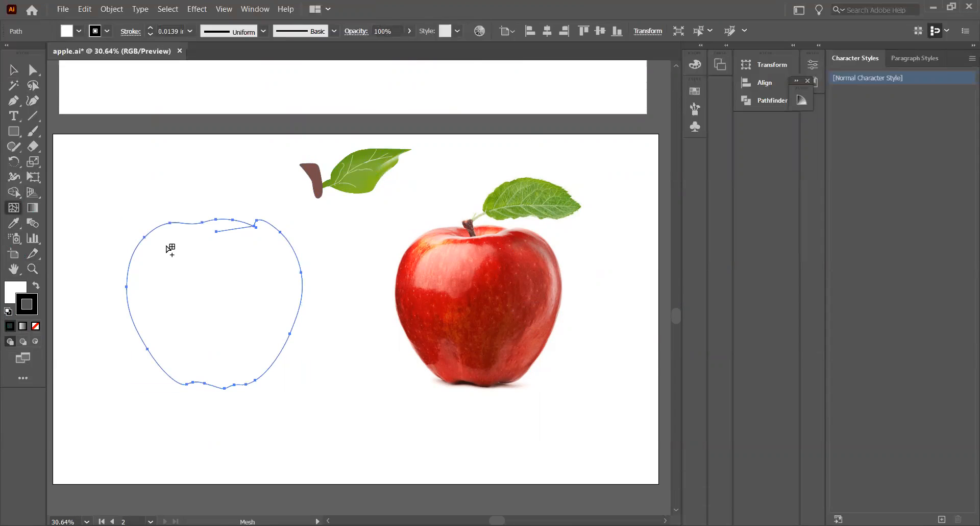
left_click(157, 227)
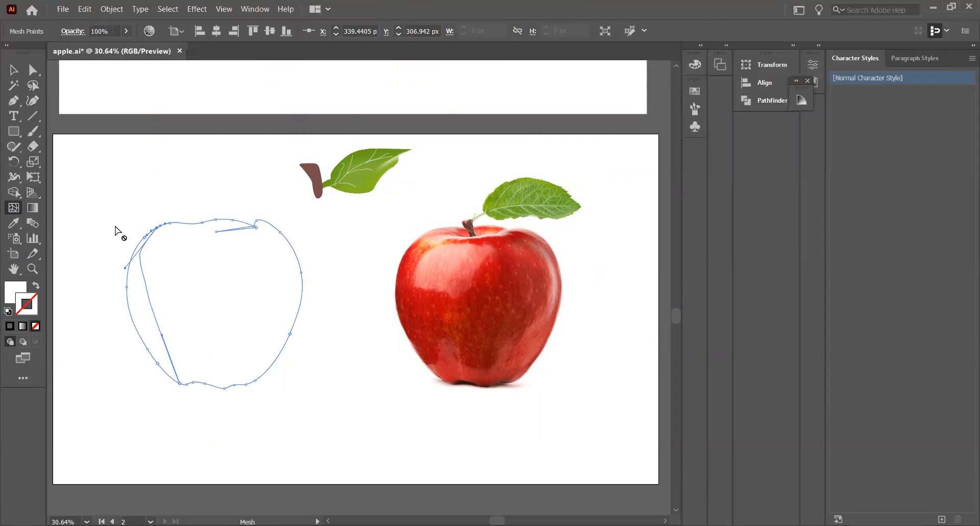
left_click(181, 223)
left_click(202, 223)
left_click(223, 221)
Add mesh lines to the apple from points spread along its right edge, from the shoulder to the lower side
left_click(271, 224)
left_click(293, 249)
left_click(300, 267)
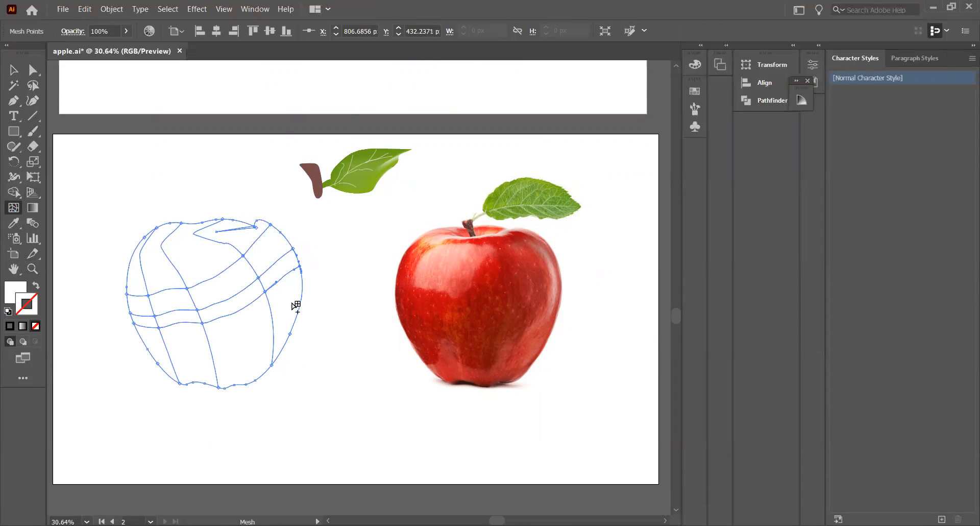
left_click(301, 306)
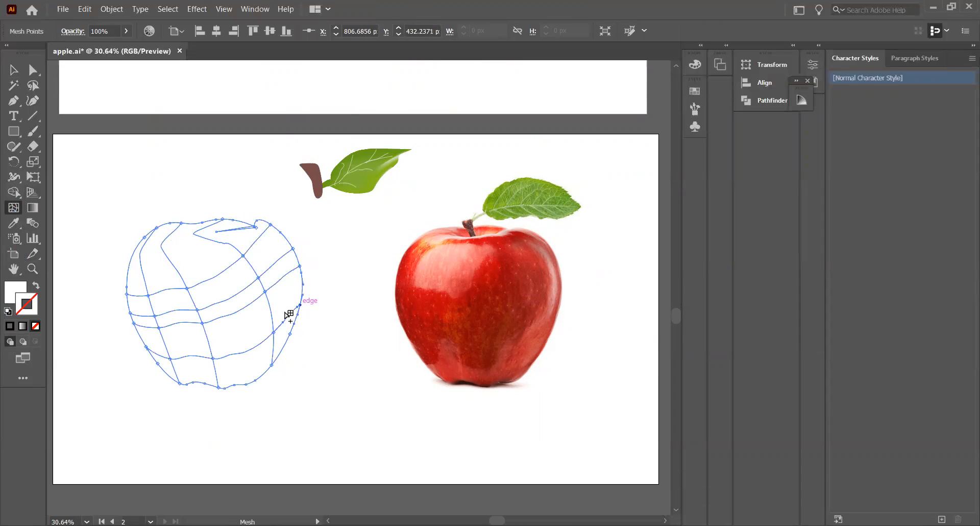
left_click(285, 346)
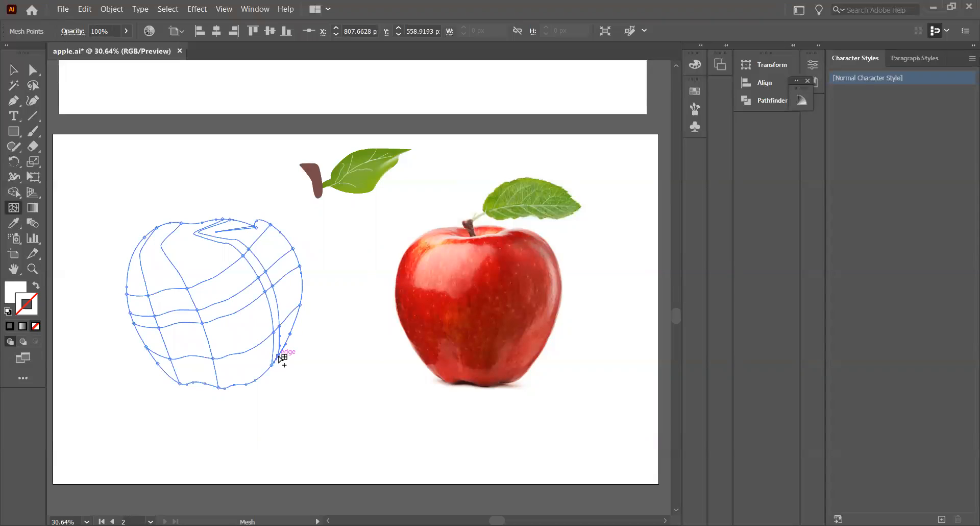
Add mesh lines to the apple from points on its upper-left, left and bottom edges
left_click(191, 224)
left_click(128, 271)
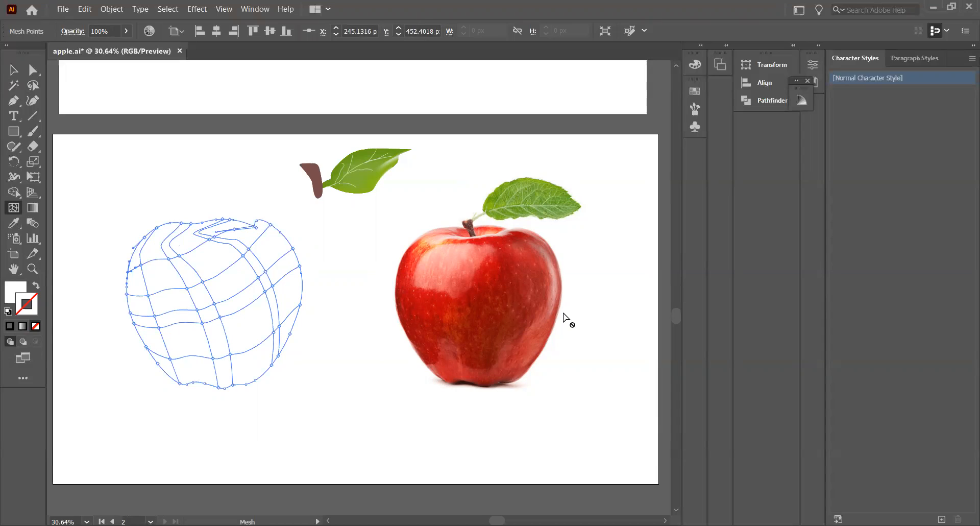
left_click(136, 249)
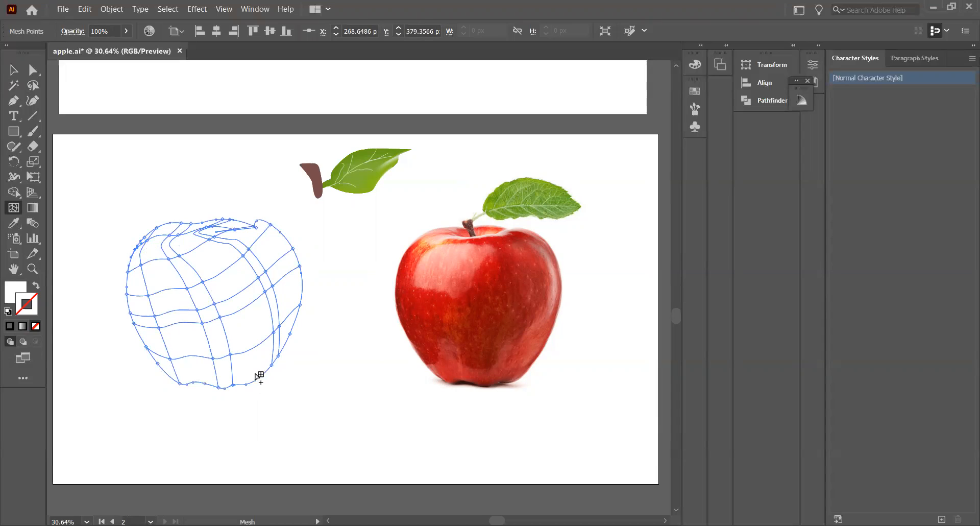
left_click(176, 378)
left_click(260, 377)
left_click(197, 382)
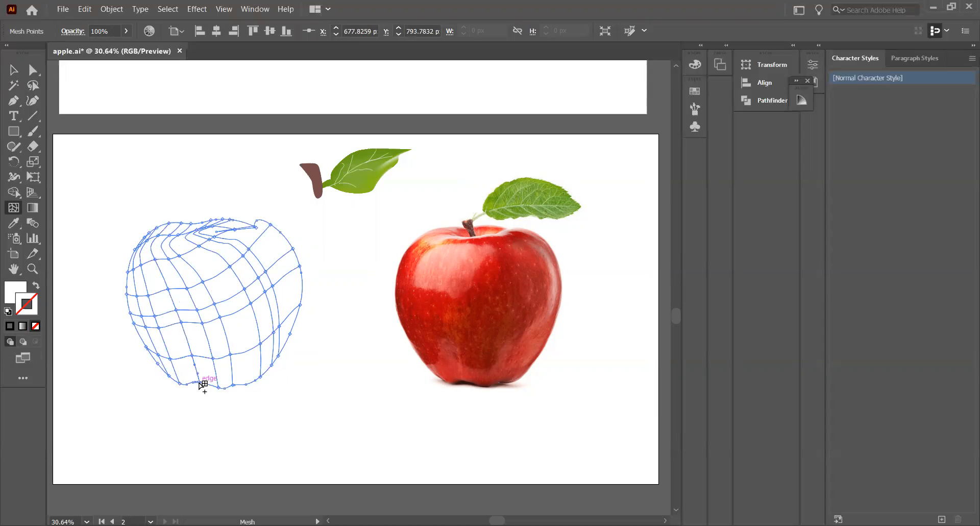
Refine the mesh with additional points on the apple's right edge and at the notch on its top
left_click(297, 319)
left_click(302, 290)
left_click(287, 238)
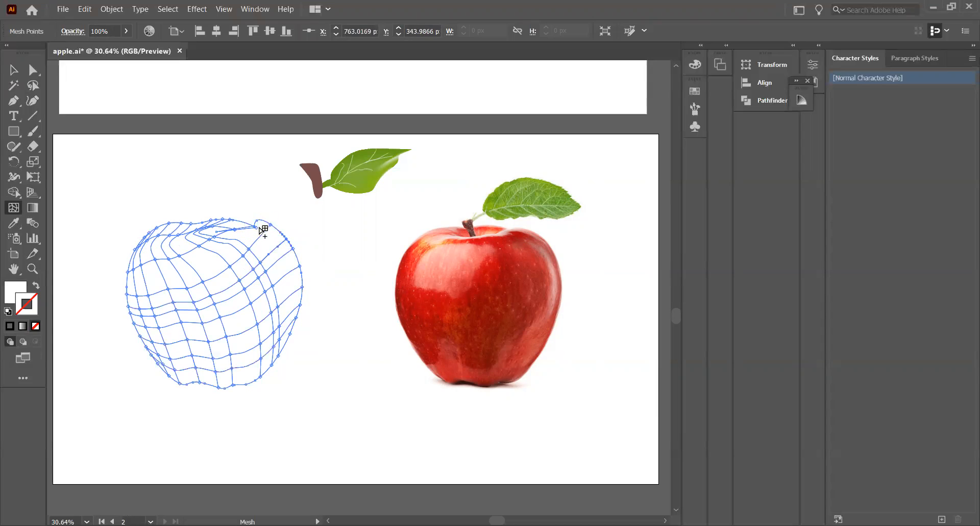
left_click(260, 221)
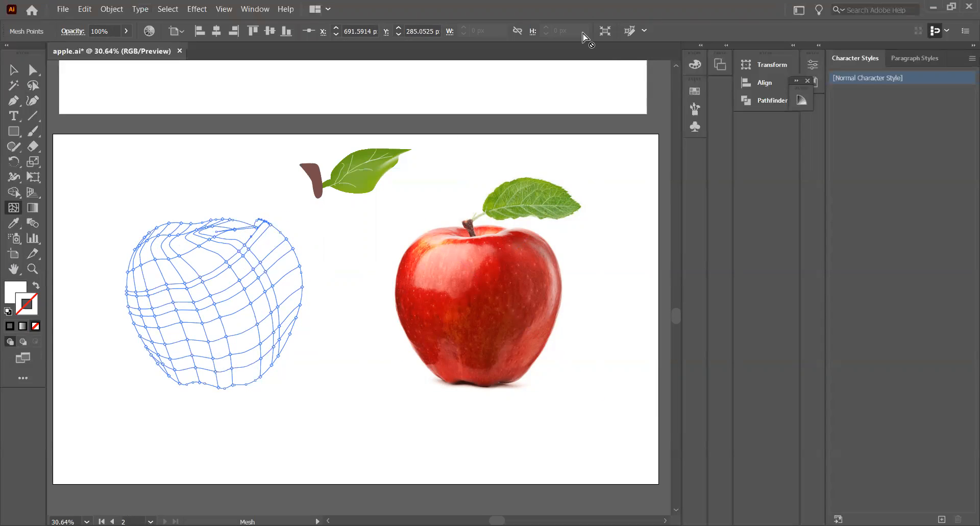
Color the mesh point at the apple's top notch with dark red sampled from the photo apple
left_click(14, 223)
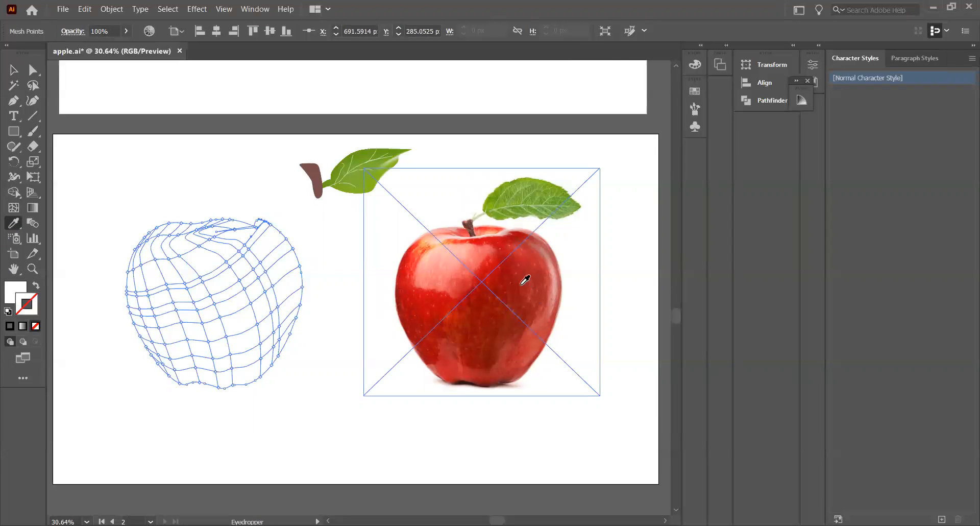
left_click(508, 267)
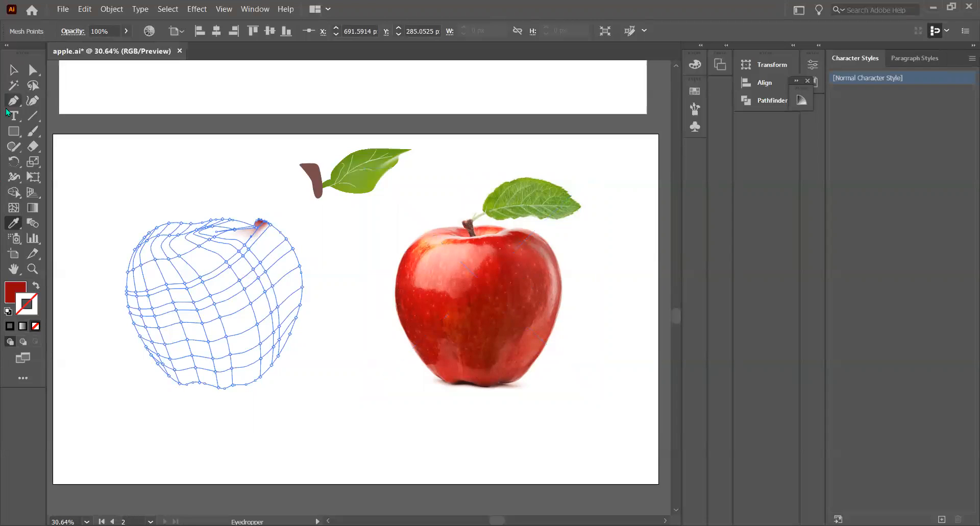
left_click(14, 70)
left_click_drag(70, 168, 337, 381)
left_click(404, 470)
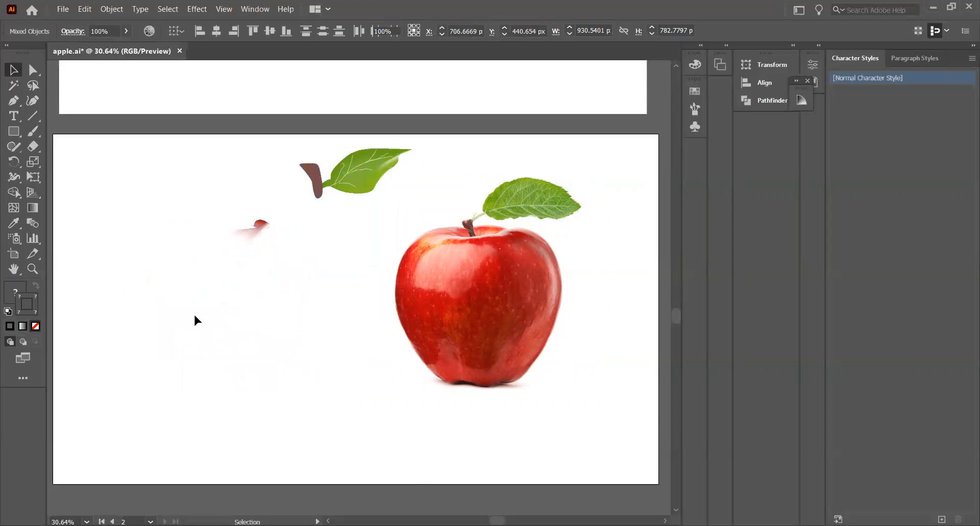
Fill the whole apple mesh with the bright red sampled from the upper part of the photo apple
left_click(182, 293)
left_click_drag(220, 242, 326, 430)
left_click(14, 225)
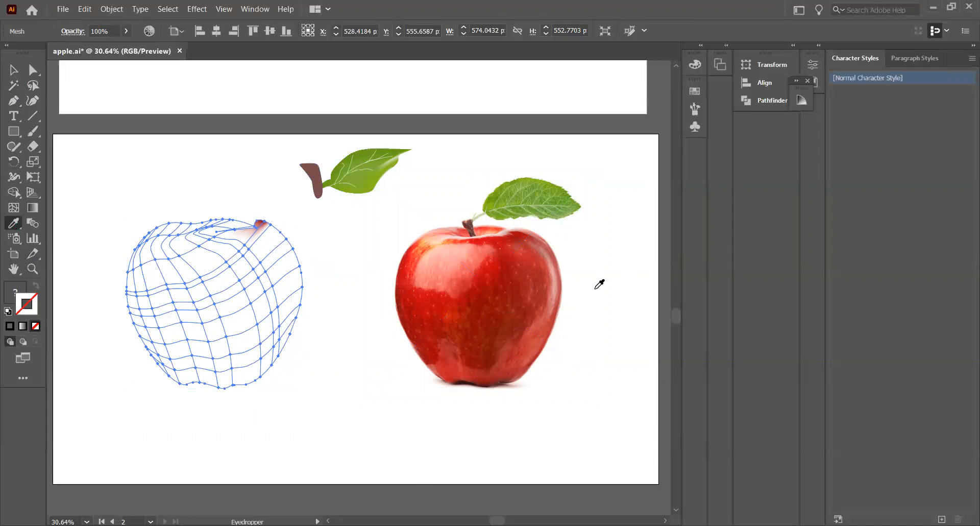
left_click(505, 245)
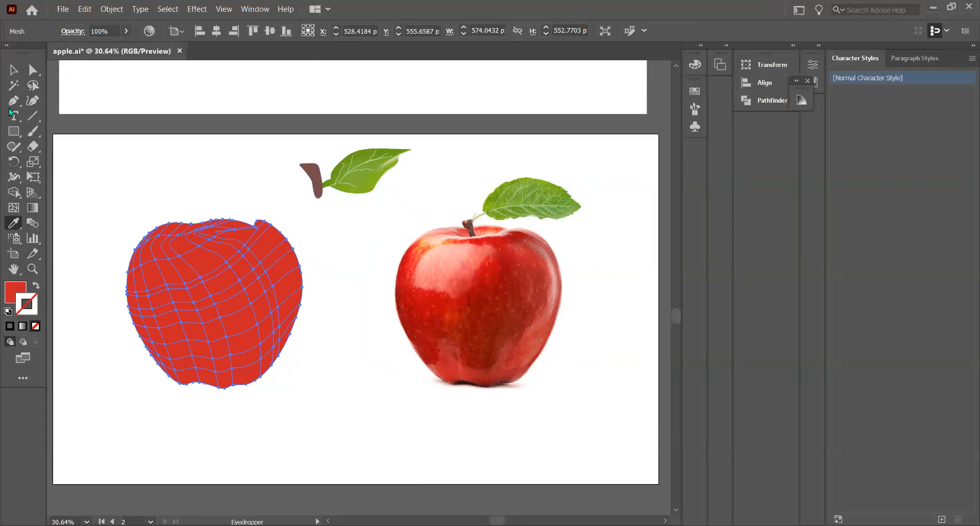
left_click(15, 72)
left_click(93, 190)
left_click(204, 291)
left_click(345, 346)
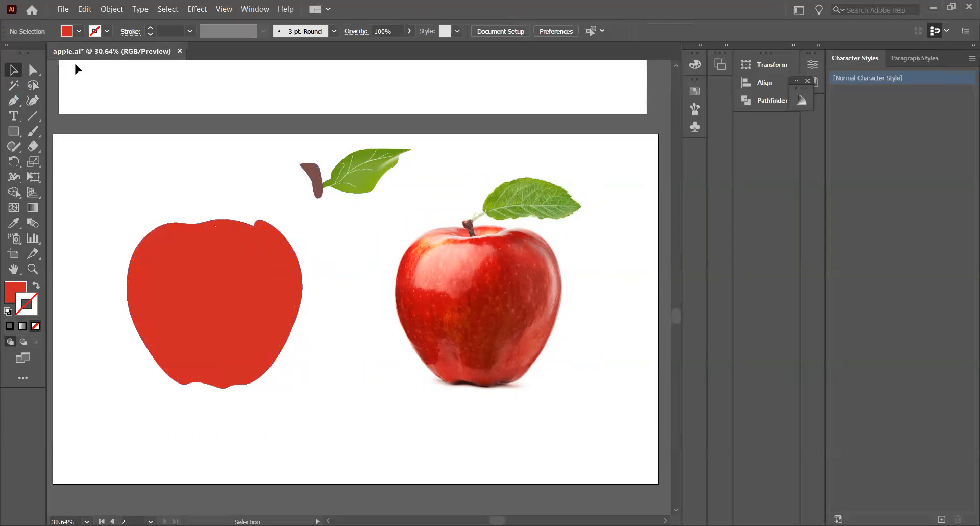
Lasso the mesh points at the apple's upper left and color them with light pink sampled from the photo's highlight
left_click(34, 87)
mouse_move(170, 265)
left_mouse_down()
mouse_move(194, 275)
mouse_move(211, 257)
mouse_move(181, 238)
mouse_move(169, 264)
left_mouse_up()
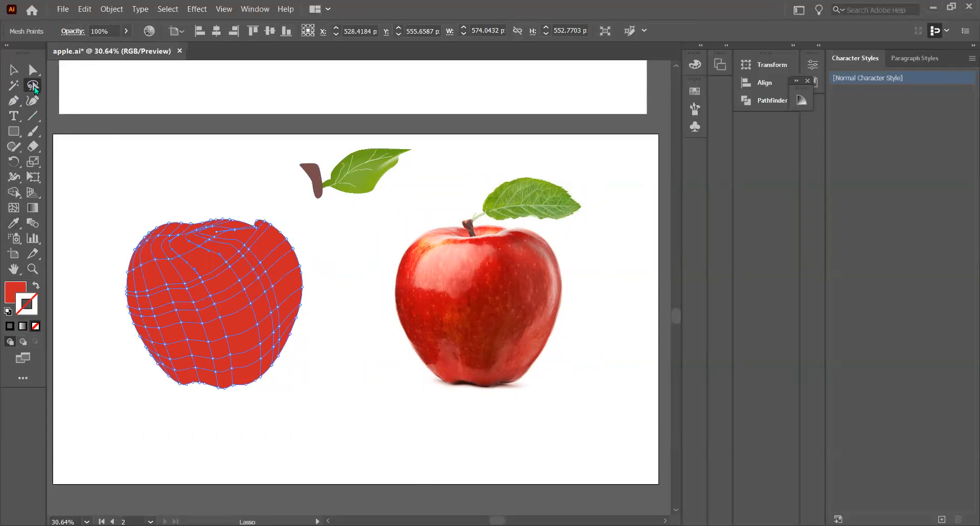
left_click(14, 223)
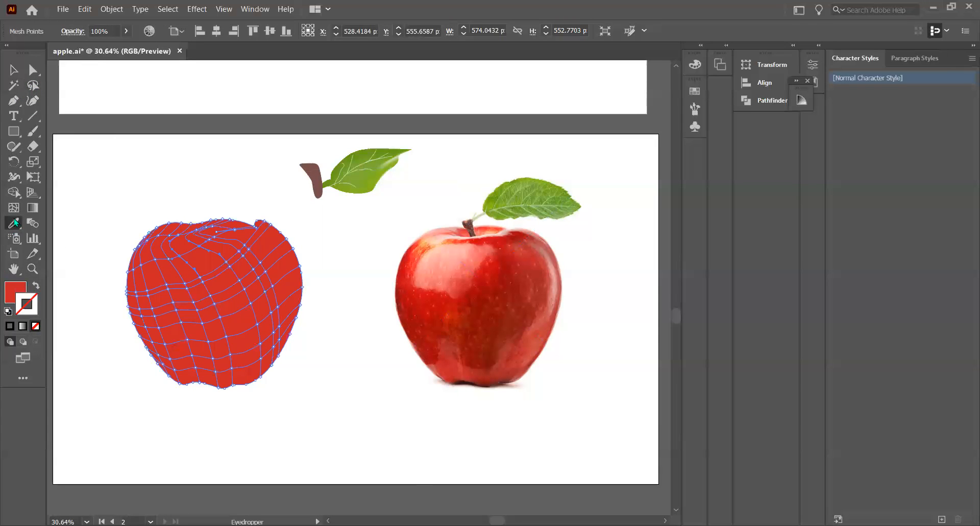
left_click(447, 262)
key("v")
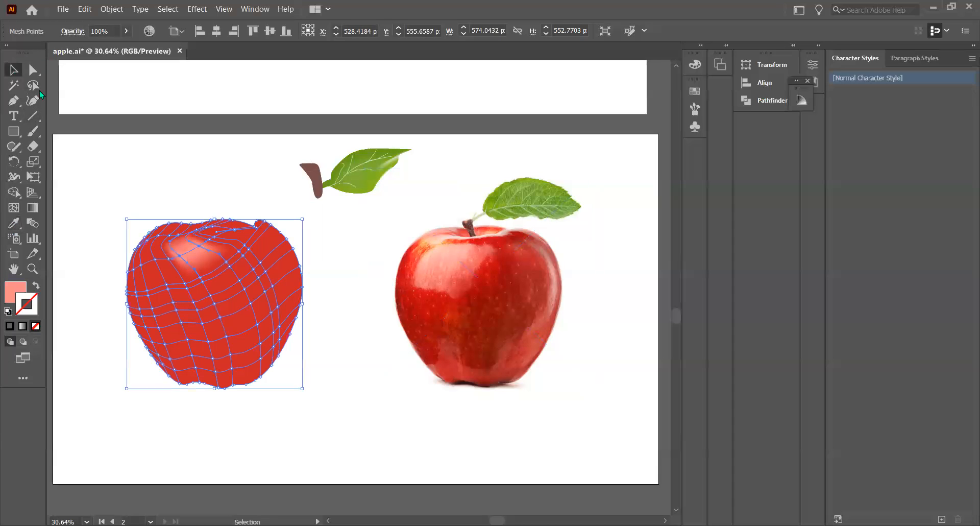
left_click(111, 178)
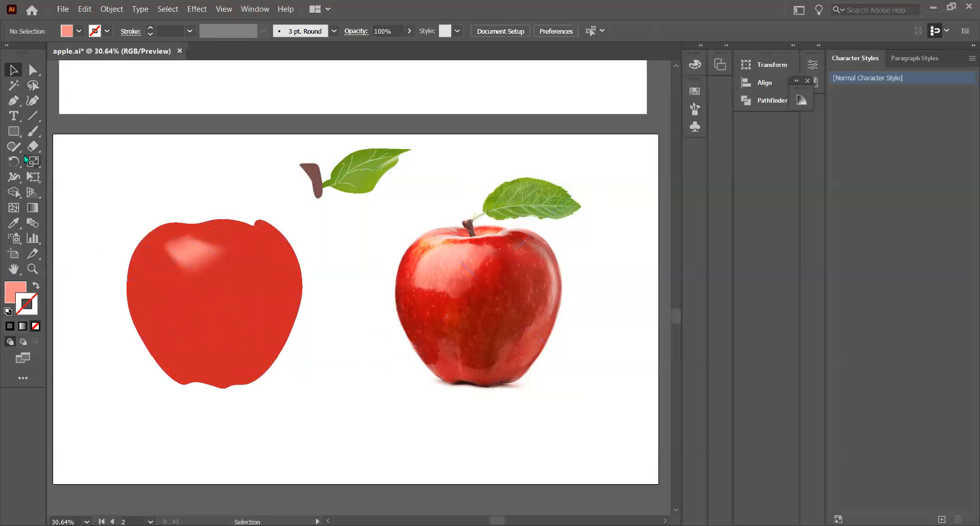
Try coloring lassoed mesh points along the apple's right side with pale pink from the photo, and undo both highlights
left_click(33, 85)
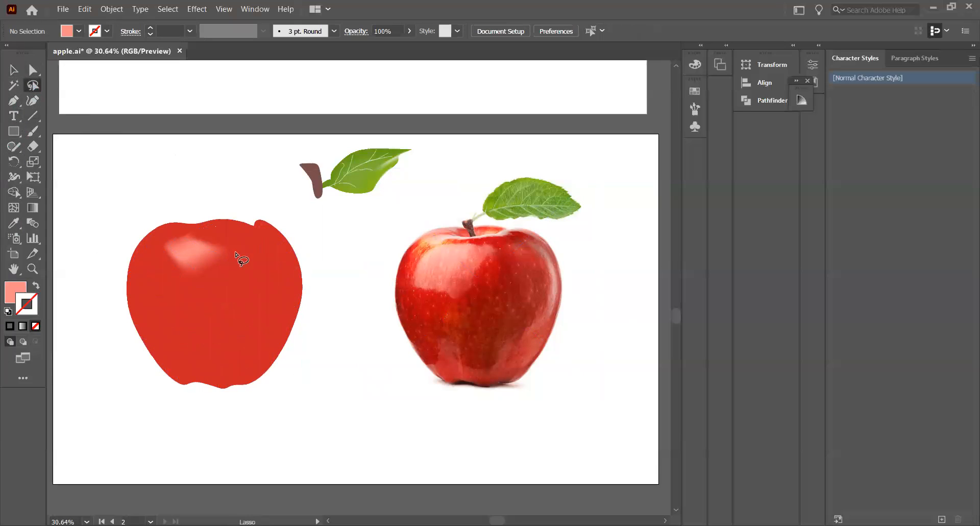
mouse_move(254, 249)
left_mouse_down()
mouse_move(268, 273)
mouse_move(269, 335)
mouse_move(248, 372)
mouse_move(295, 323)
mouse_move(299, 283)
mouse_move(273, 251)
mouse_move(254, 247)
left_mouse_up()
left_click(15, 223)
left_click(553, 270)
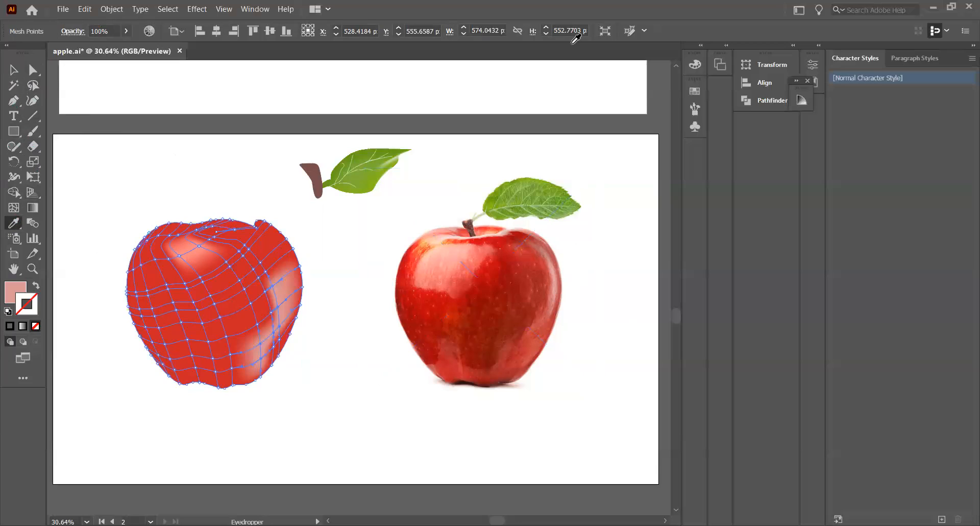
key("ctrl")
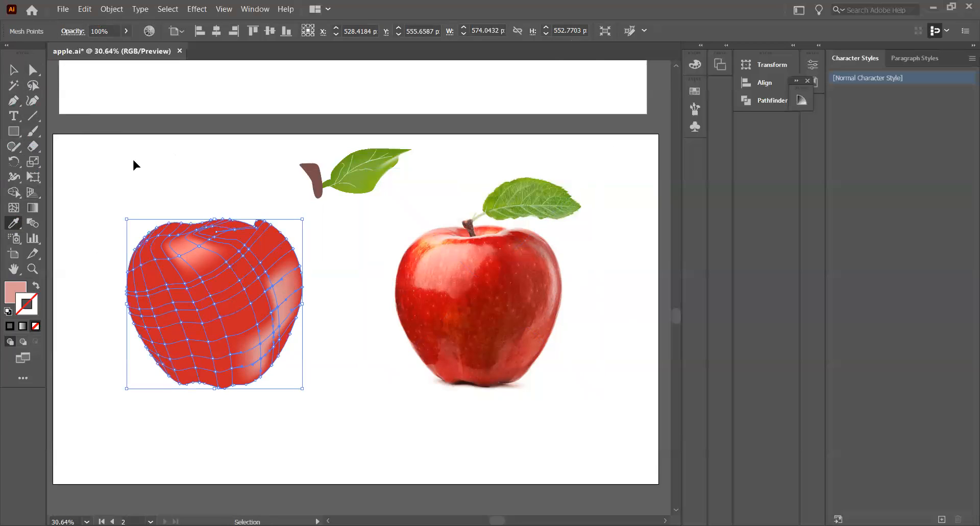
key("ctrl+z")
key("ctrl+z")
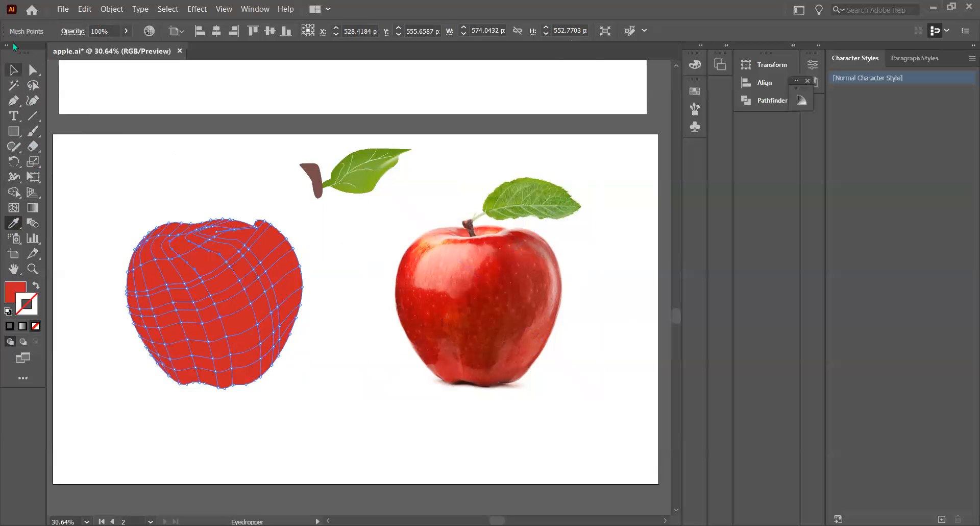
Lasso mesh points on the apple's upper left and recolor them with the light pink of the photo's highlight
left_click(32, 85)
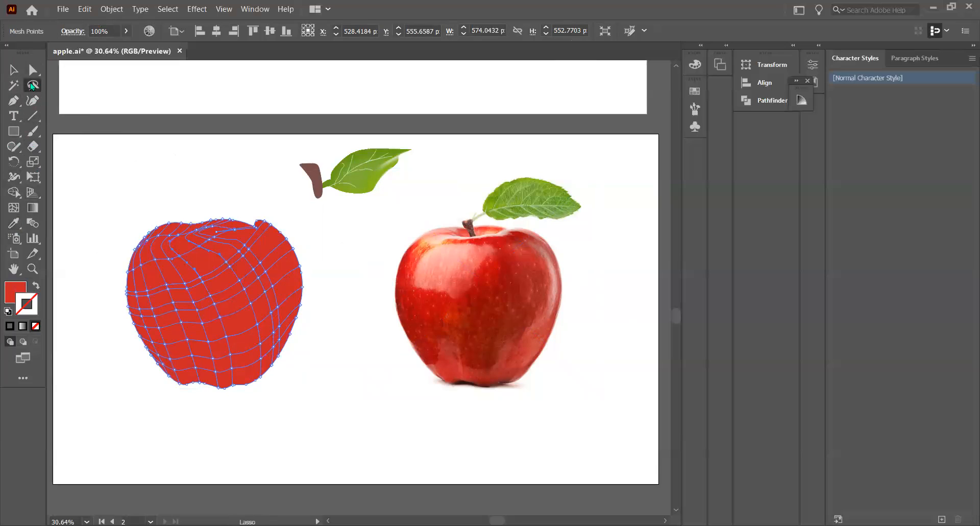
mouse_move(163, 252)
left_mouse_down()
mouse_move(205, 265)
mouse_move(195, 253)
mouse_move(155, 245)
left_mouse_up()
left_click(14, 223)
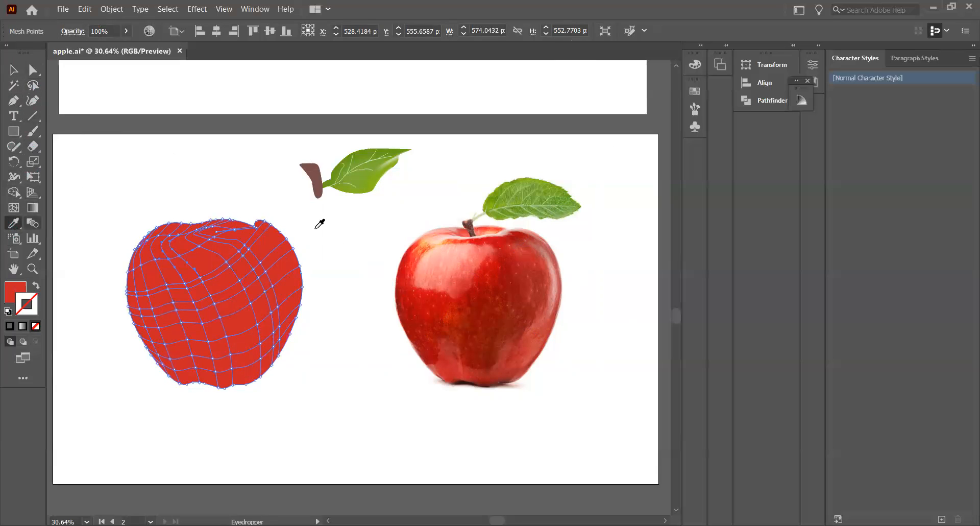
left_click(444, 259)
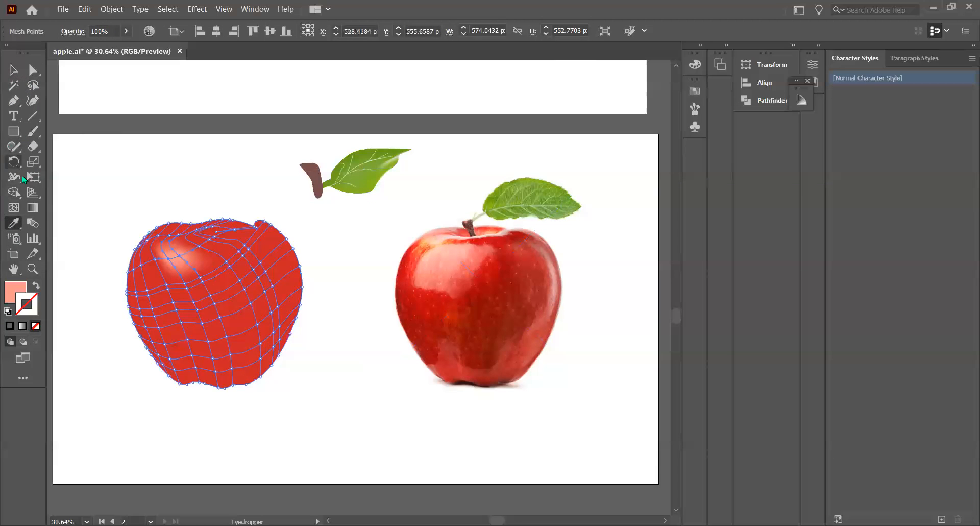
Add a highlight down the apple's right side by coloring lassoed mesh points with pale pink from the photo's right edge
left_click(33, 86)
mouse_move(247, 242)
left_mouse_down()
mouse_move(267, 275)
mouse_move(272, 312)
mouse_move(257, 366)
mouse_move(295, 297)
mouse_move(292, 278)
mouse_move(262, 244)
mouse_move(226, 240)
left_mouse_up()
left_click(13, 223)
left_click(558, 265)
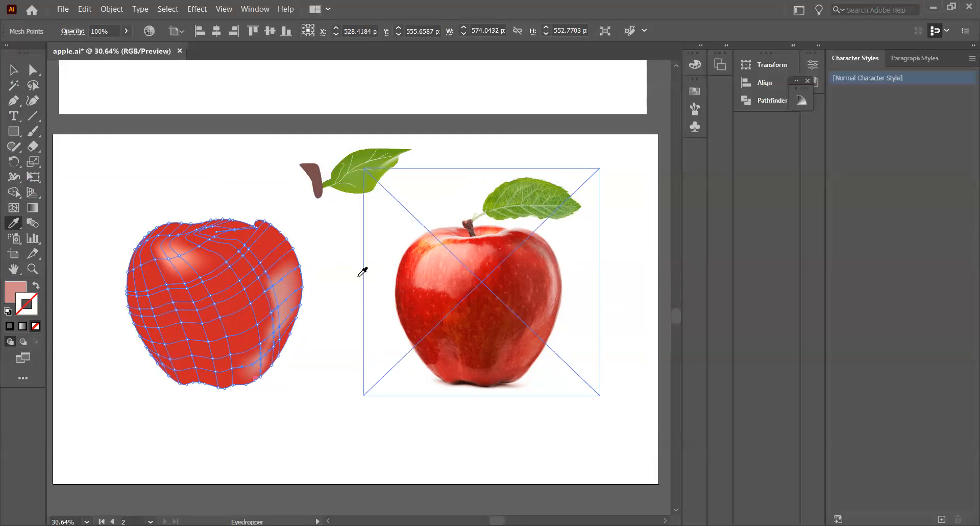
Lasso the mesh points across the apple's middle and lower body and color them with deeper red from the photo's left side
left_click(13, 70)
left_click(32, 86)
mouse_move(147, 257)
left_mouse_down()
mouse_move(133, 279)
mouse_move(134, 326)
mouse_move(173, 387)
mouse_move(214, 367)
mouse_move(220, 381)
mouse_move(257, 330)
mouse_move(247, 284)
mouse_move(179, 290)
mouse_move(147, 258)
left_mouse_up()
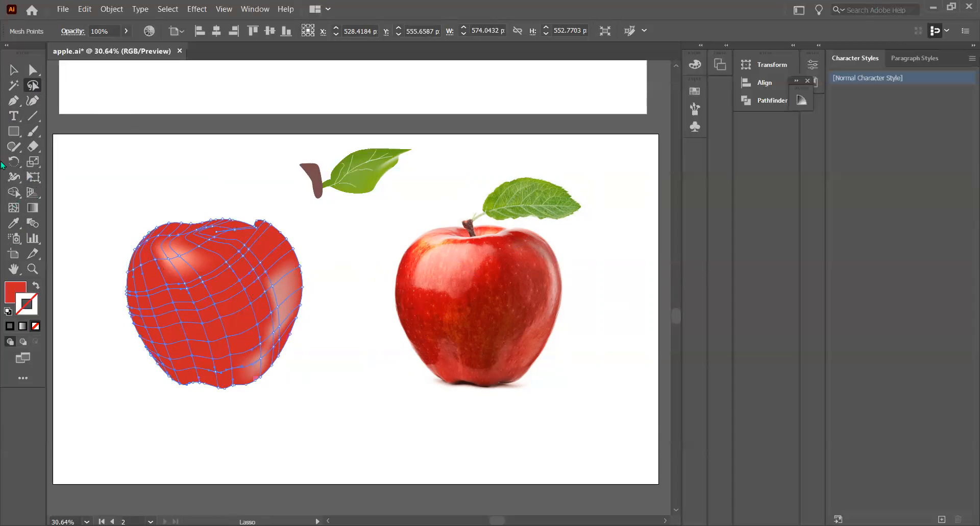
left_click(13, 223)
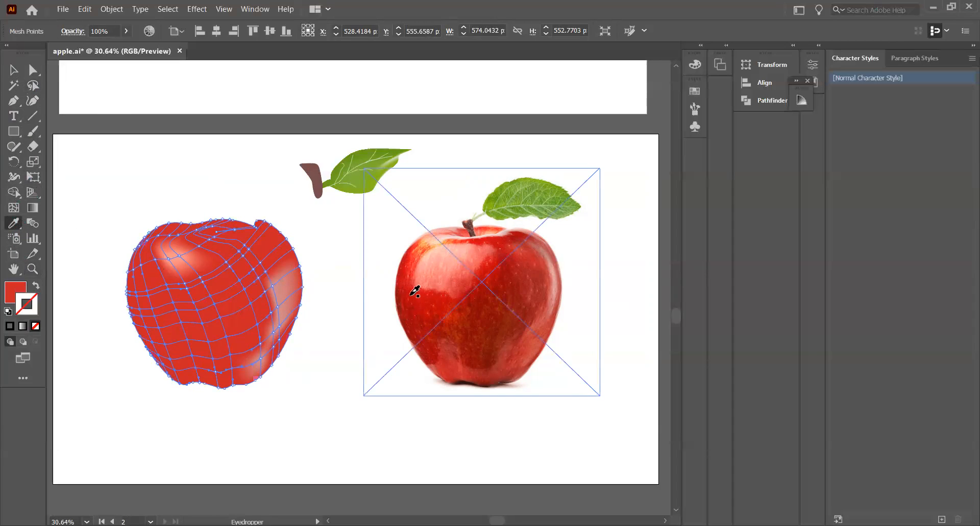
left_click(412, 293)
left_click(14, 70)
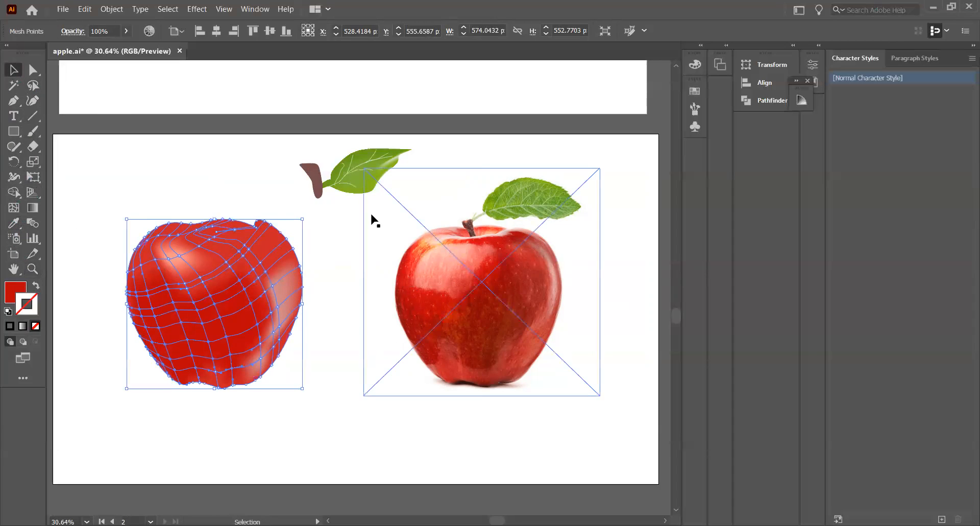
left_click(373, 223)
Lasso the mesh points across the apple's top and upper right and color them with red from the photo apple's left side
left_click(33, 85)
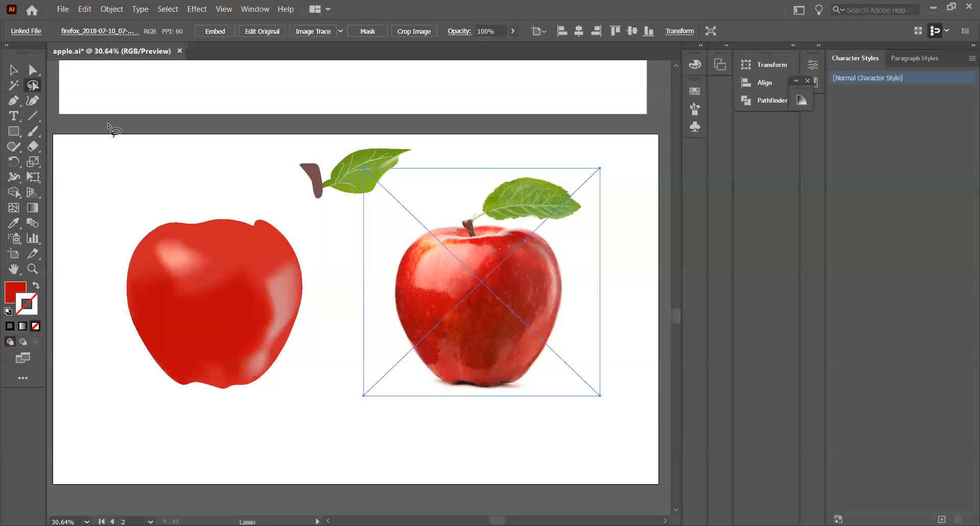
mouse_move(204, 228)
left_mouse_down()
mouse_move(217, 270)
mouse_move(282, 268)
mouse_move(301, 252)
mouse_move(264, 233)
mouse_move(207, 229)
left_mouse_up()
left_click(14, 223)
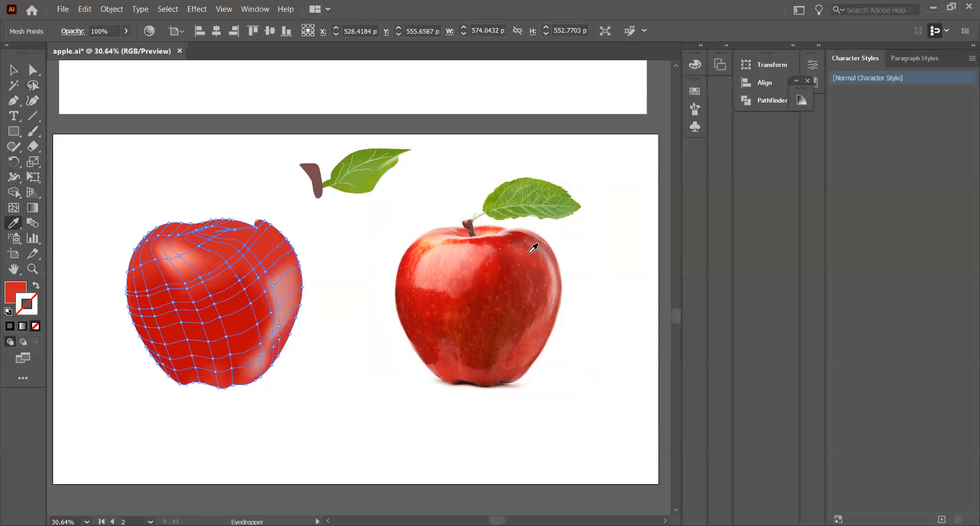
left_click(505, 234)
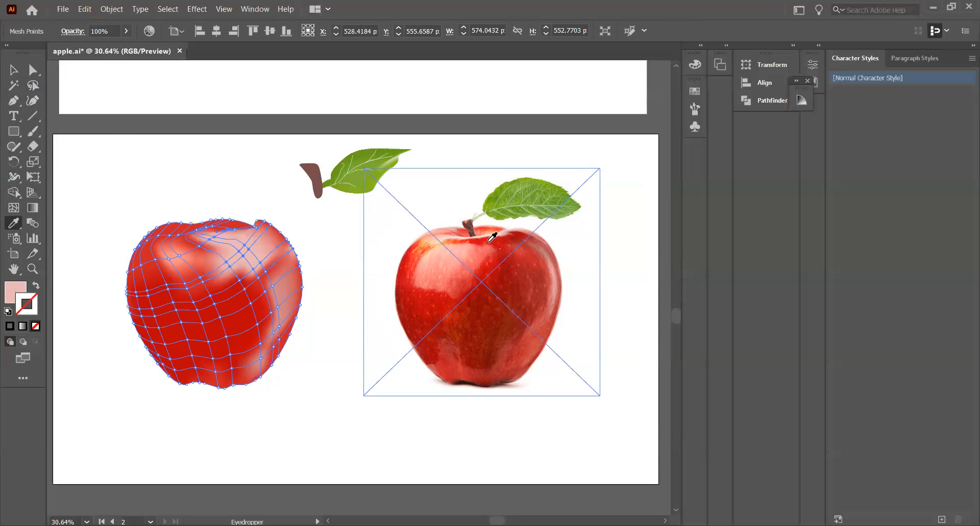
left_click(428, 301)
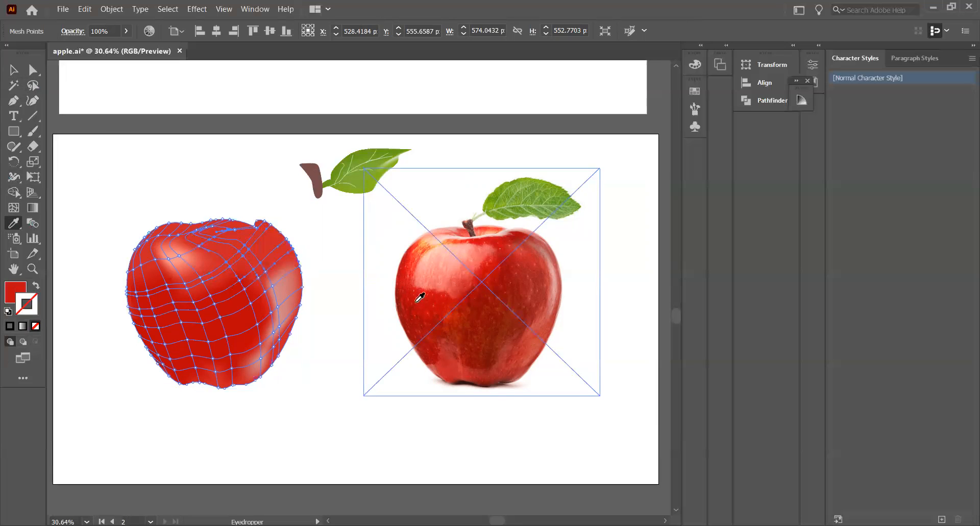
left_click(14, 70)
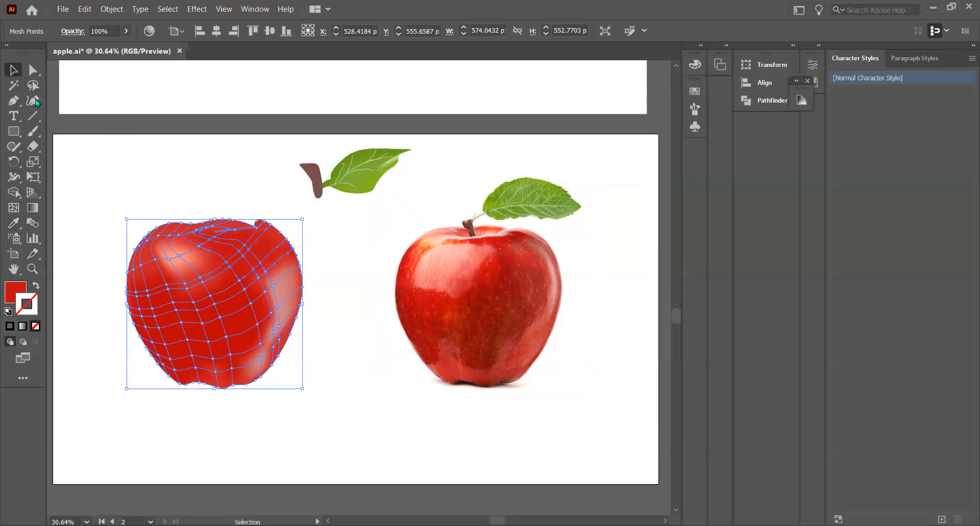
left_click(93, 190)
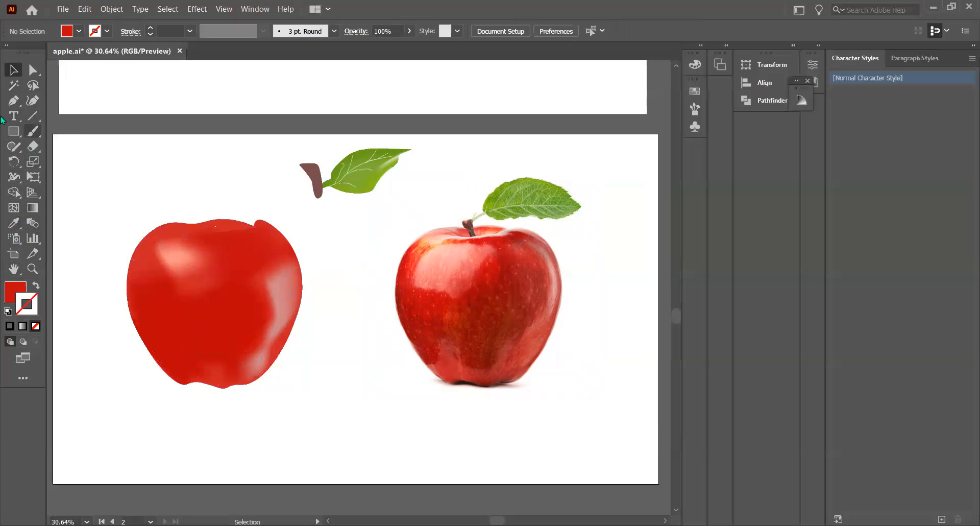
Try coloring lassoed mesh points on the apple's upper left with light peach from the photo's upper-left edge, and undo the change
left_click(33, 86)
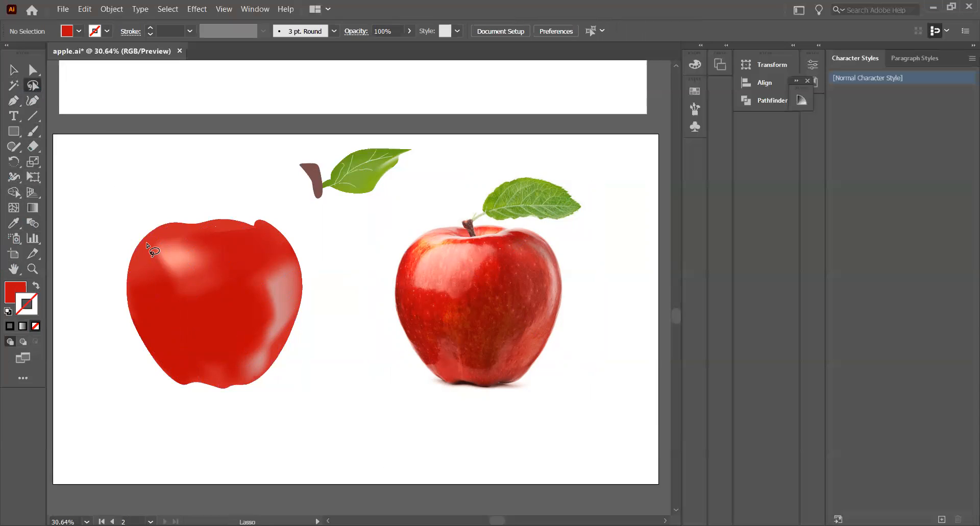
mouse_move(141, 249)
left_mouse_down()
mouse_move(209, 245)
mouse_move(171, 239)
mouse_move(138, 260)
mouse_move(153, 268)
mouse_move(153, 249)
left_mouse_up()
left_click(13, 222)
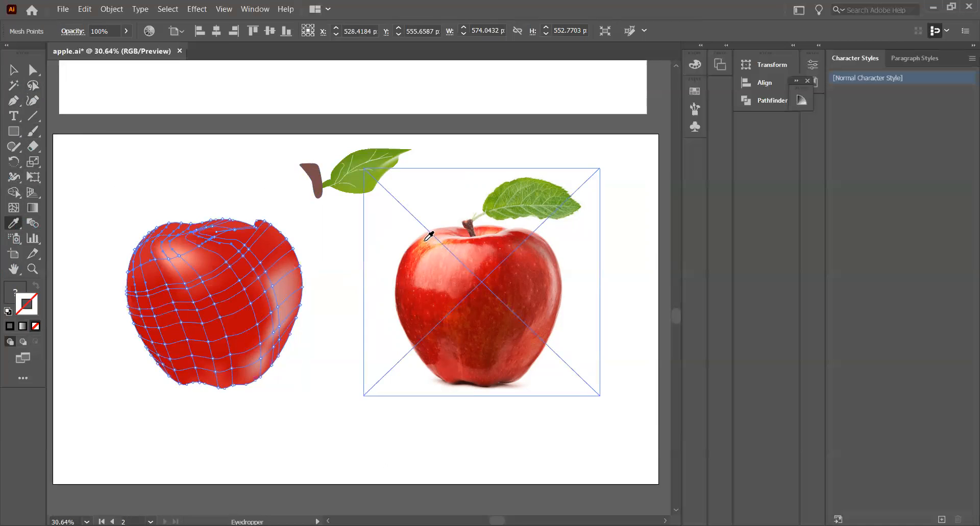
left_click(429, 235)
left_click(13, 69)
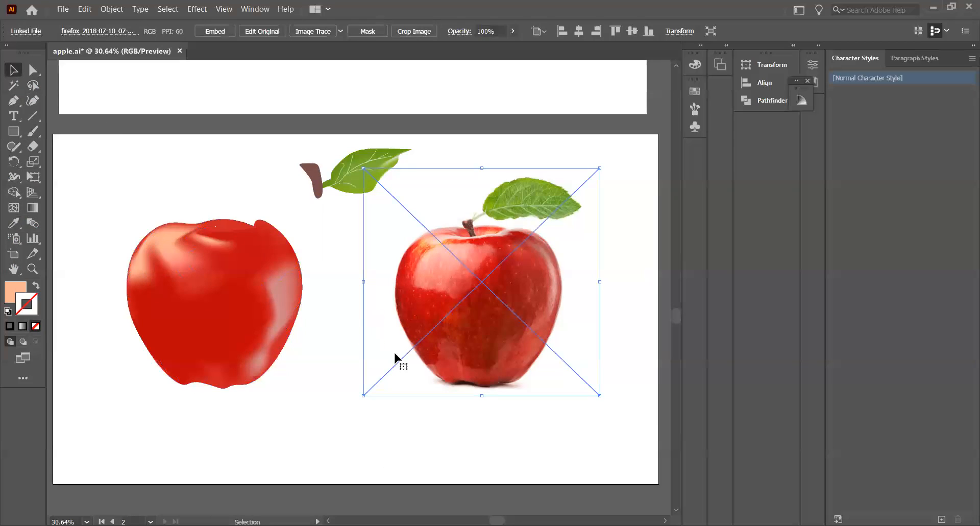
key("ctrl+z")
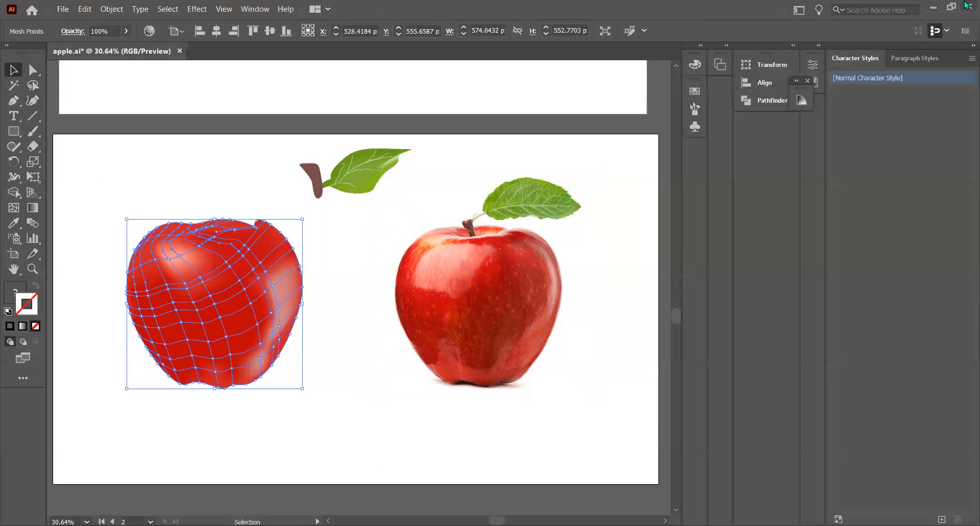
Lasso the mesh points along the apple's upper-left edge and try filling them with yellow EDCE18
left_click(33, 85)
mouse_move(134, 252)
left_mouse_down()
mouse_move(183, 231)
mouse_move(206, 235)
mouse_move(176, 225)
mouse_move(144, 235)
mouse_move(135, 258)
left_mouse_up()
double_click(14, 291)
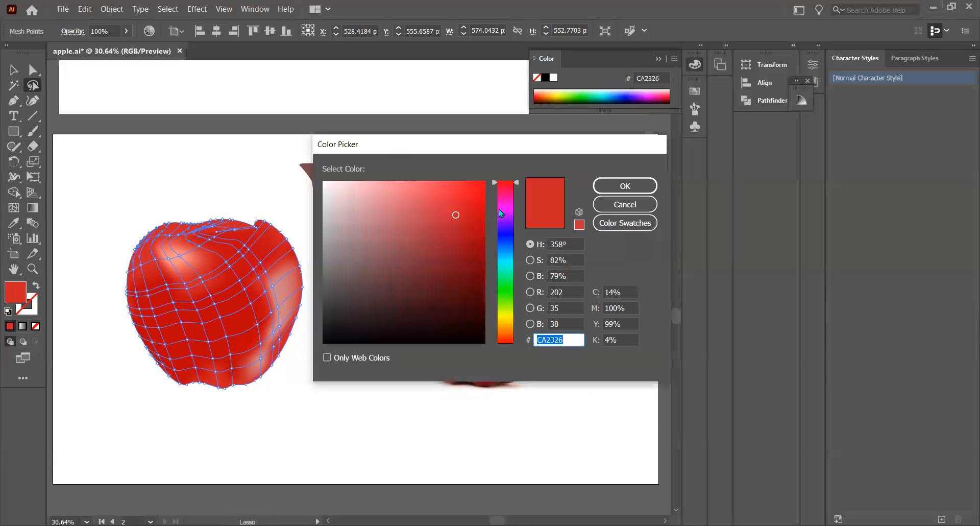
left_click(508, 318)
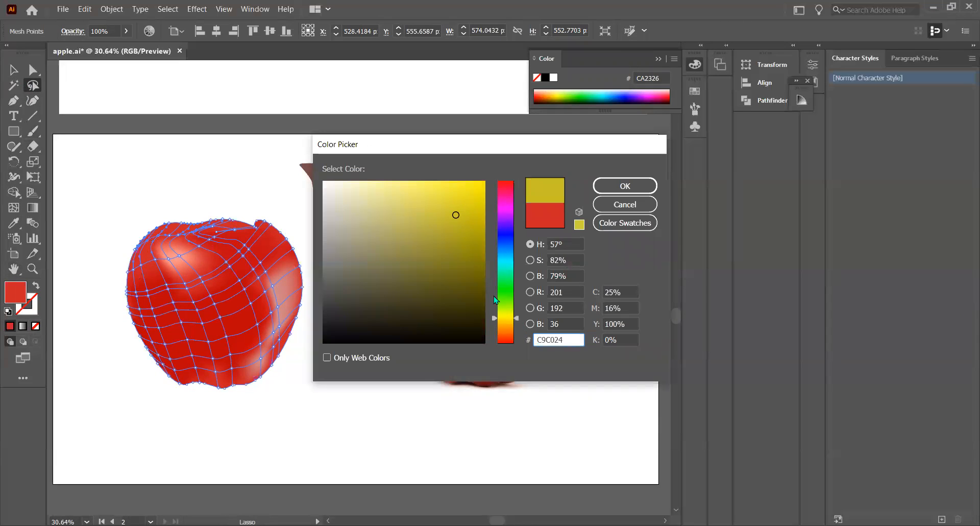
mouse_move(509, 317)
left_mouse_down()
mouse_move(501, 327)
mouse_move(504, 310)
mouse_move(521, 316)
mouse_move(514, 329)
mouse_move(504, 320)
left_mouse_up()
left_click(449, 193)
left_click(397, 197)
left_click(353, 212)
left_click(415, 217)
left_click(436, 205)
left_click_drag(506, 330, 500, 320)
left_click_drag(471, 202, 468, 192)
left_click(633, 185)
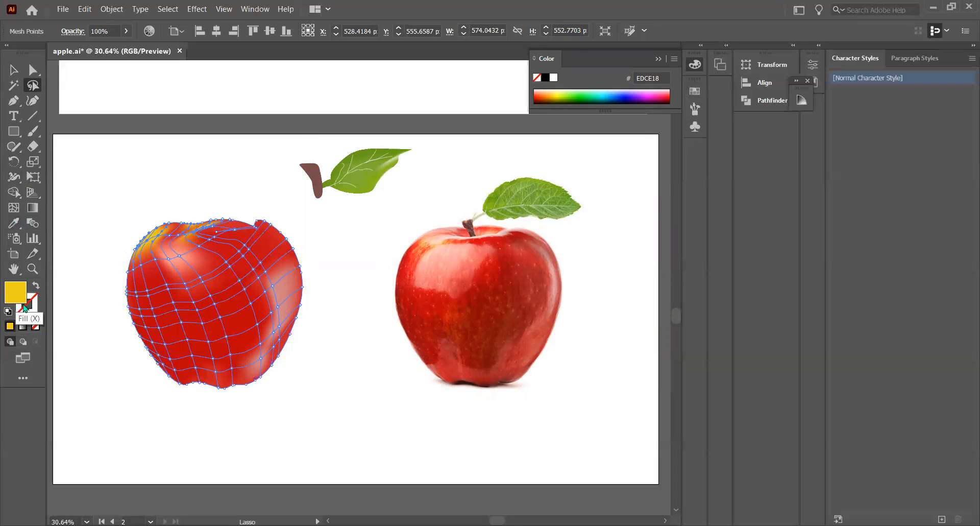
Check the yellow tint on the deselected apple and undo it
left_click(13, 222)
left_click(14, 69)
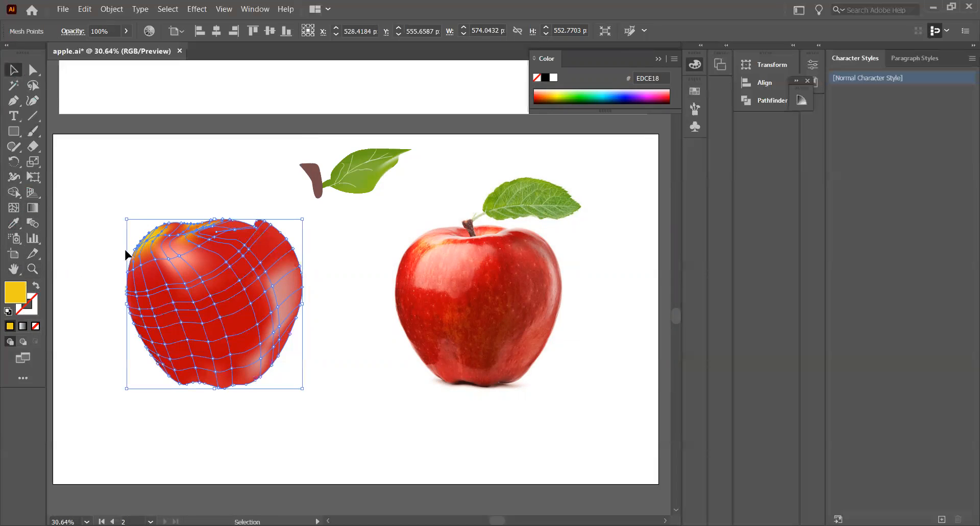
left_click(135, 187)
left_click(153, 238)
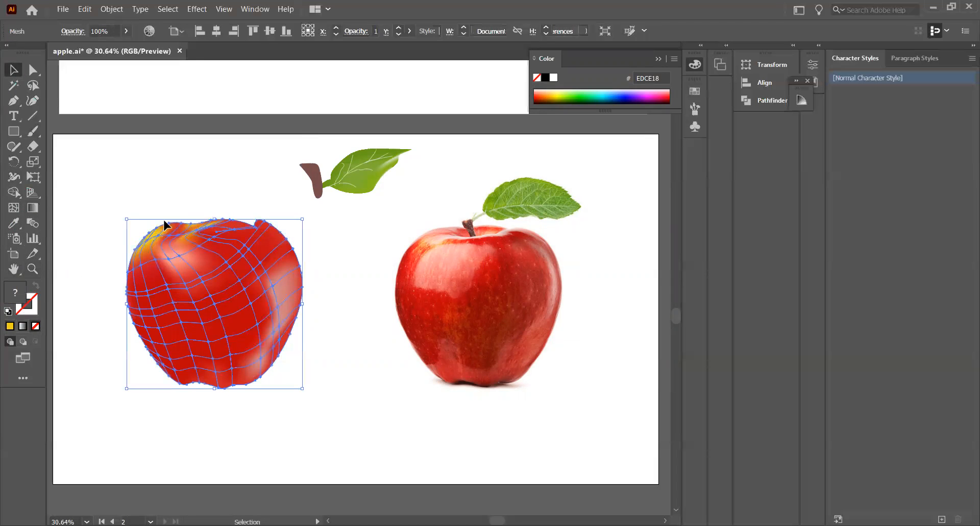
left_click(383, 273)
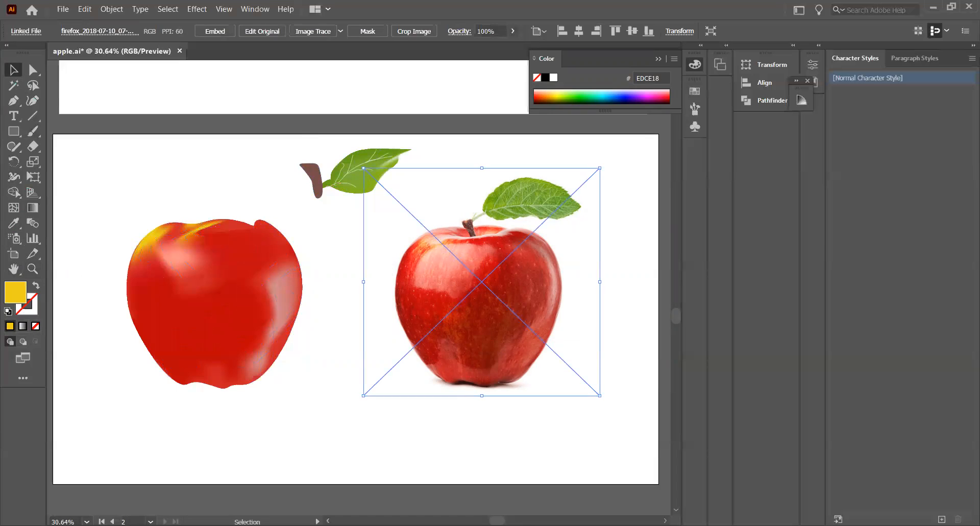
key("ctrl+z")
key("v")
Lasso the mesh points on the apple's upper left and color them with peach F29D77 sampled from the photo's upper-left highlight
left_click(32, 85)
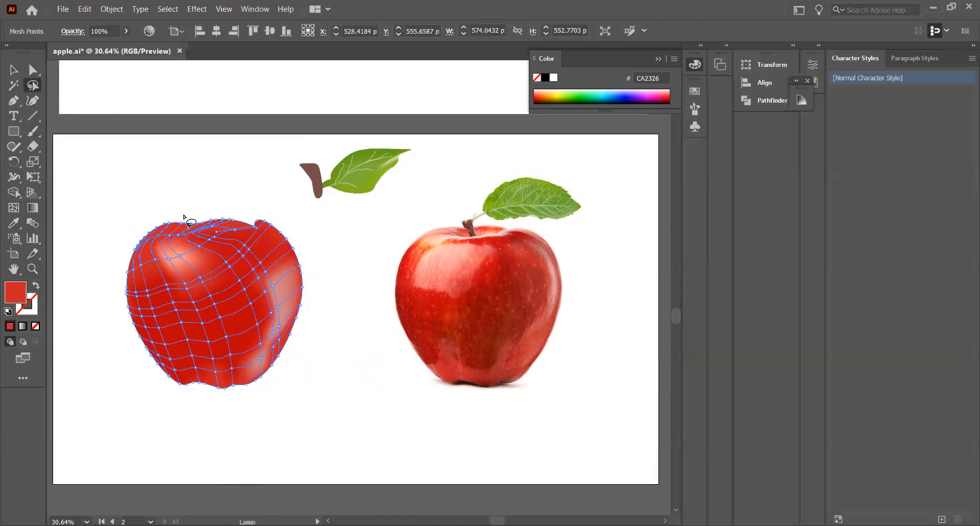
mouse_move(143, 264)
left_mouse_down()
mouse_move(210, 246)
mouse_move(161, 235)
mouse_move(140, 244)
mouse_move(142, 266)
left_mouse_up()
left_click(14, 222)
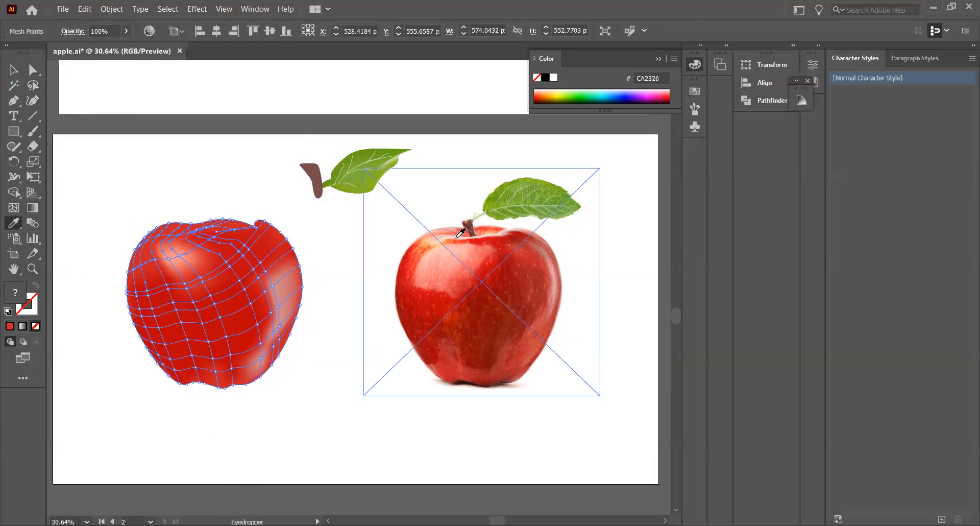
left_click(433, 240)
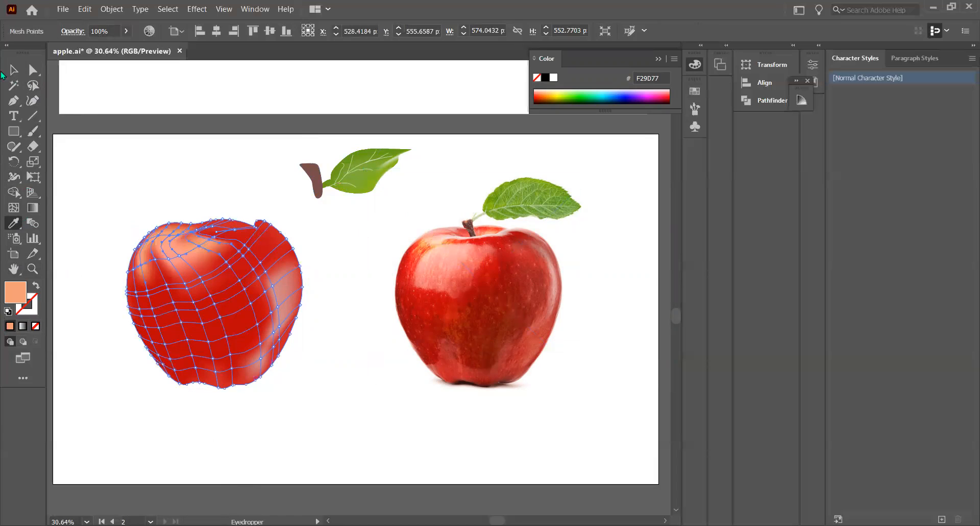
left_click(12, 69)
left_click(112, 135)
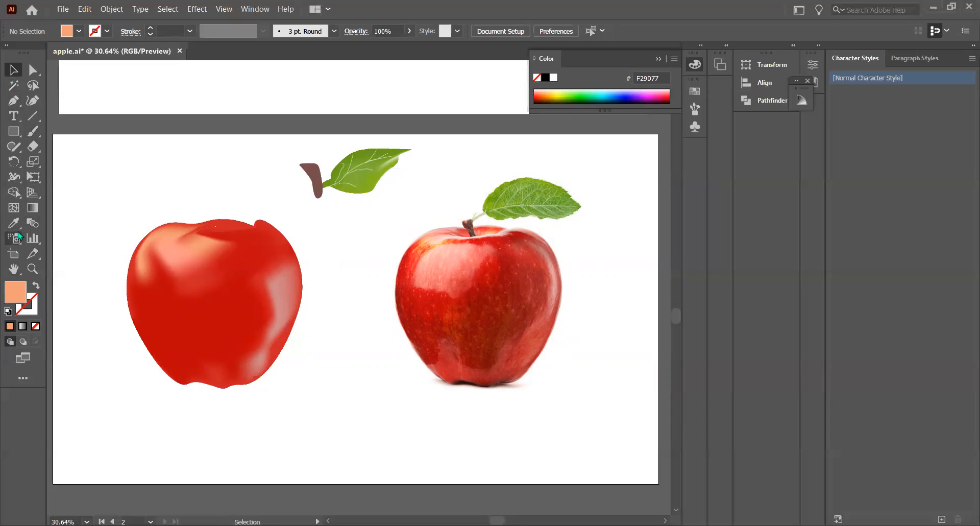
Lasso the mesh points along the apple's base and color them with lighter red C72D30 sampled from the photo apple's lower part
left_click(33, 86)
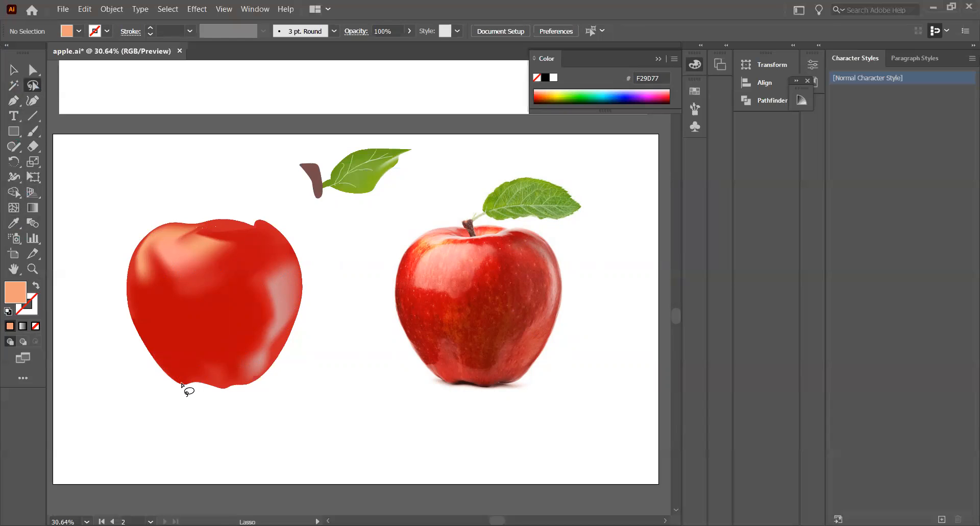
mouse_move(183, 381)
left_mouse_down()
mouse_move(164, 353)
mouse_move(218, 346)
mouse_move(244, 318)
mouse_move(257, 358)
mouse_move(235, 392)
left_mouse_up()
left_click(14, 223)
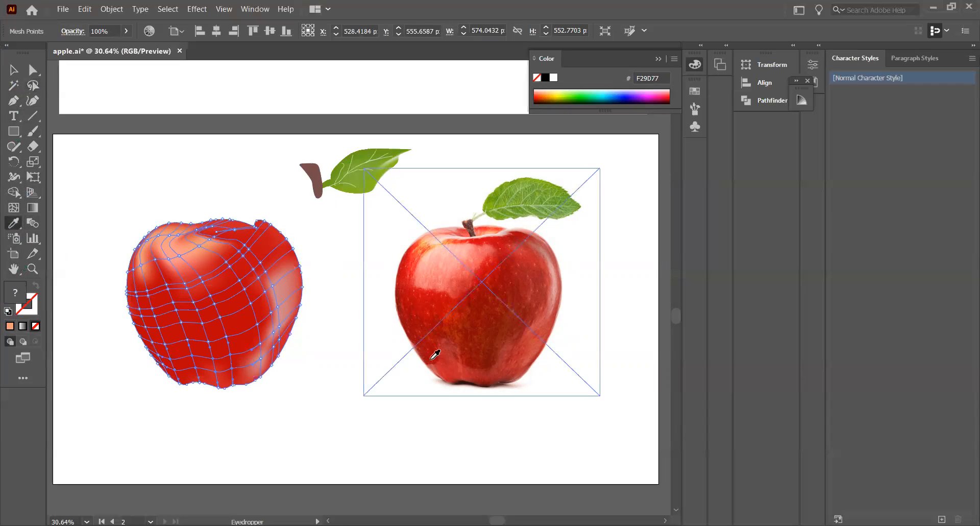
left_click(457, 360)
left_click(14, 69)
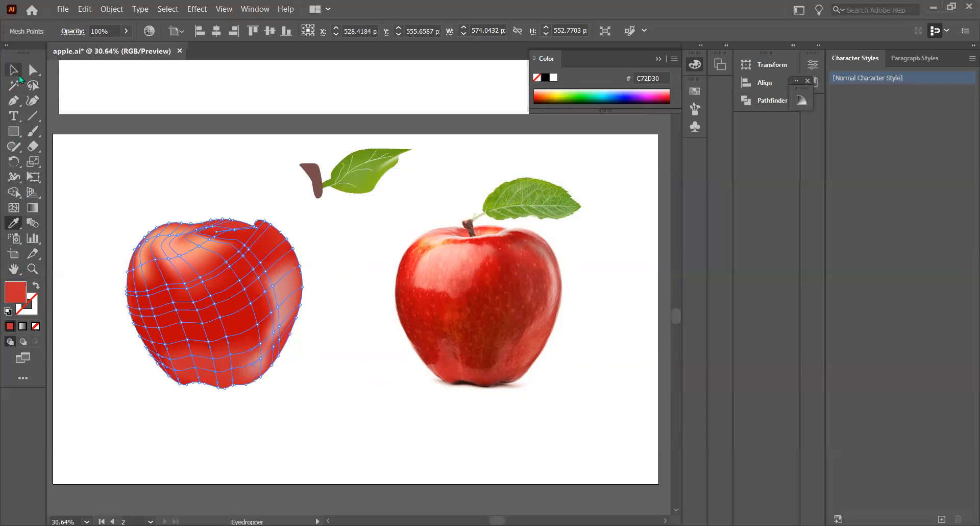
left_click(133, 196)
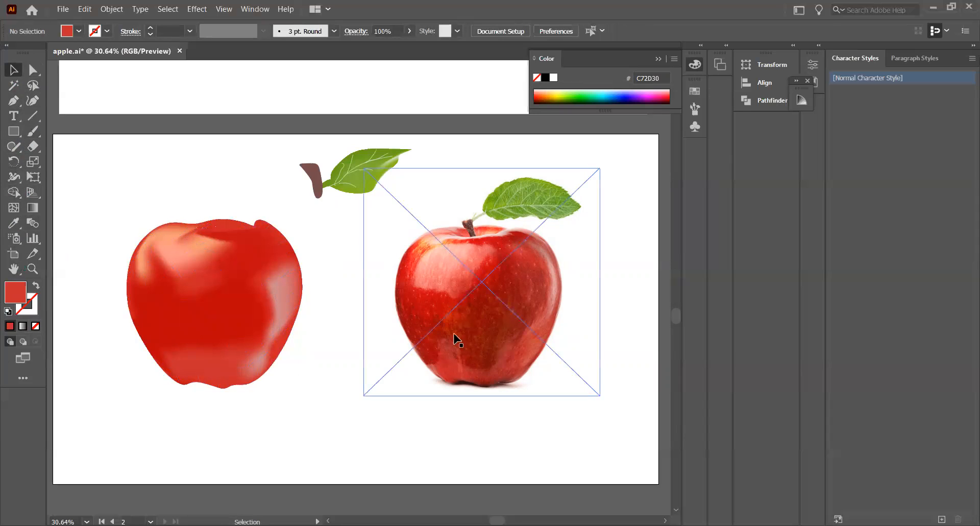
Lasso mesh points in the apple's center and color them with brownish red B01E09 sampled from the photo apple's middle
left_click(38, 85)
mouse_move(179, 315)
left_mouse_down()
mouse_move(225, 350)
mouse_move(247, 326)
mouse_move(227, 304)
mouse_move(210, 311)
mouse_move(180, 310)
left_mouse_up()
left_click(13, 223)
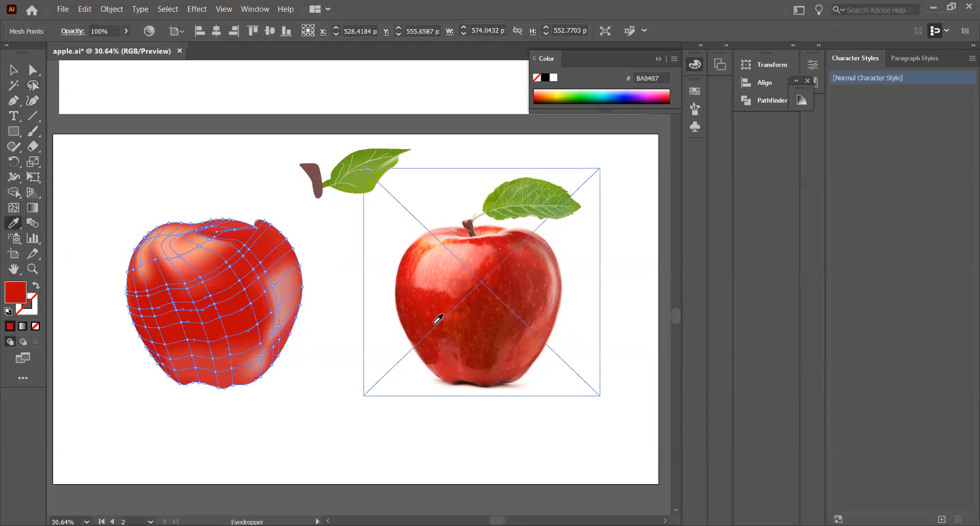
left_click(466, 310)
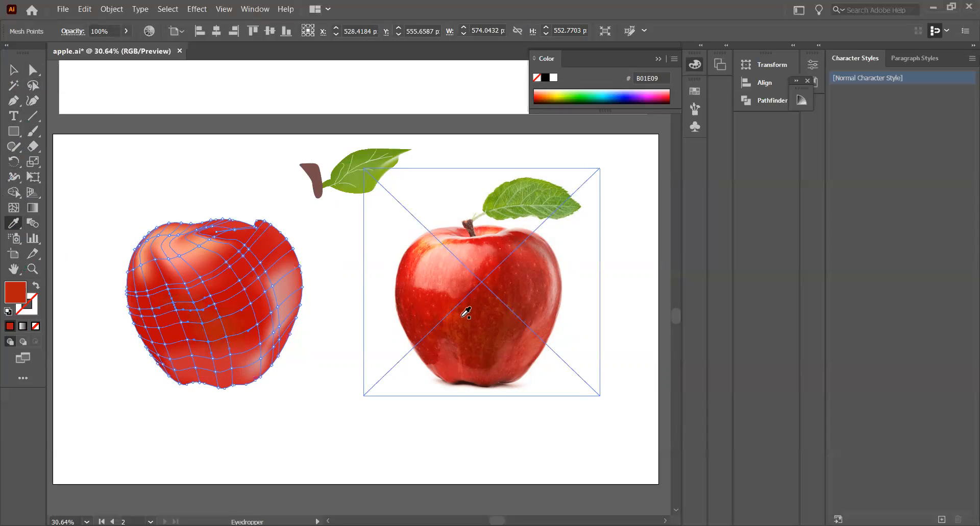
key("v")
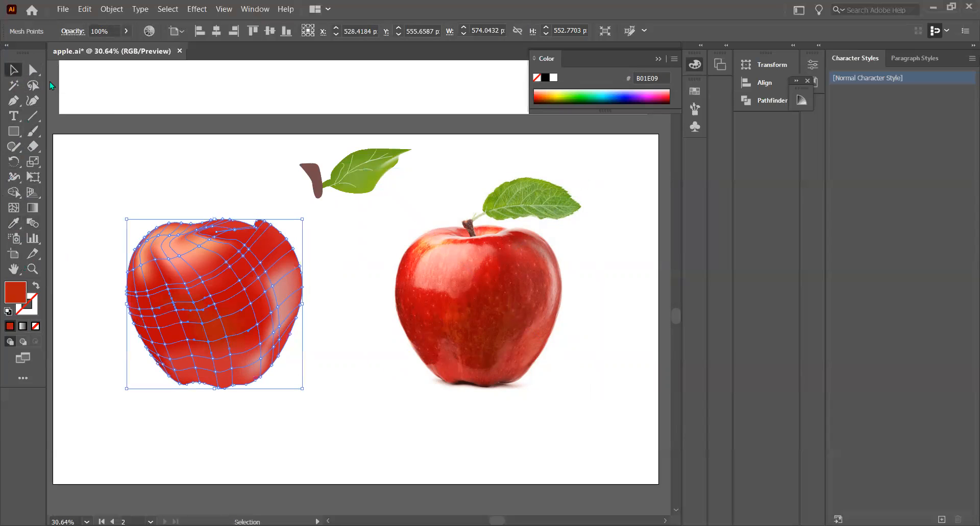
left_click(185, 183)
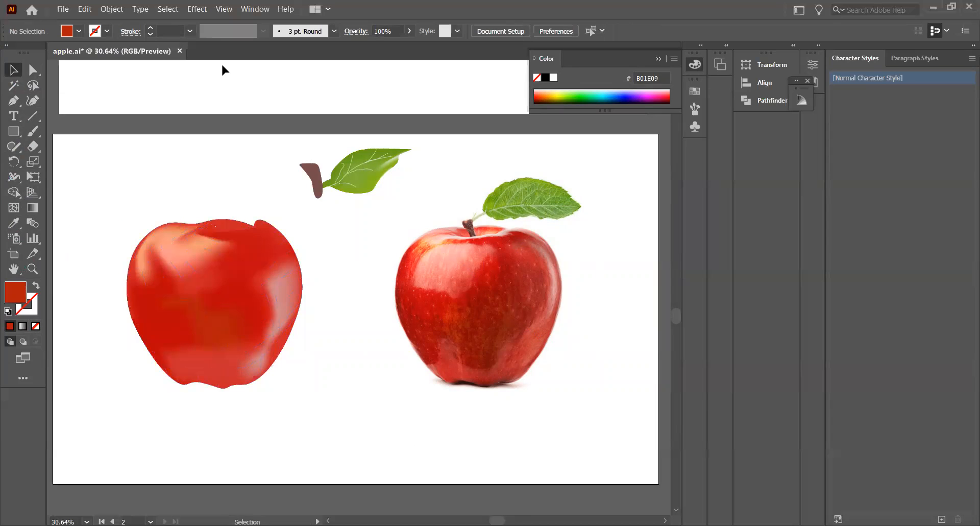
Lasso mesh points on the apple's upper left and shade them with dark red 851508 sampled from the photo apple's body
key("q")
mouse_move(149, 240)
left_mouse_down()
mouse_move(121, 284)
mouse_move(228, 255)
mouse_move(149, 231)
mouse_move(146, 239)
left_mouse_up()
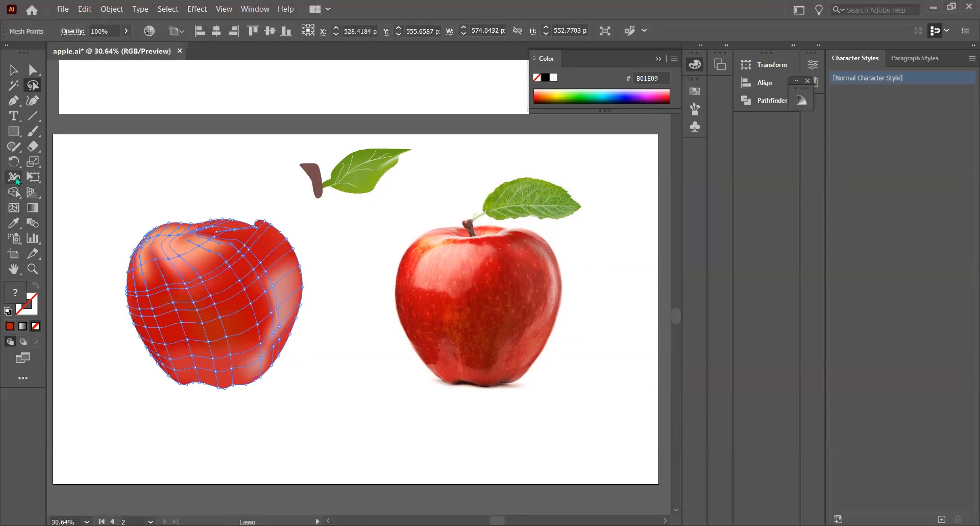
key("i")
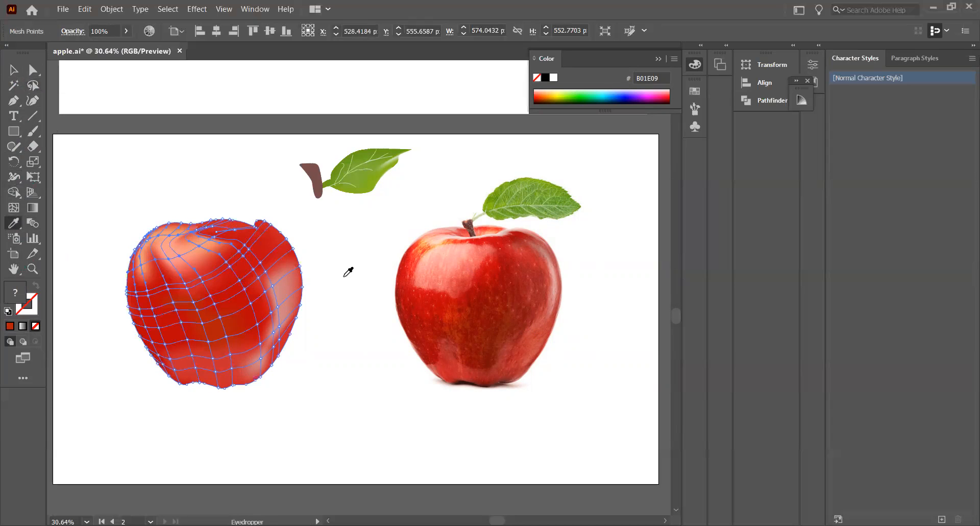
left_click(486, 320)
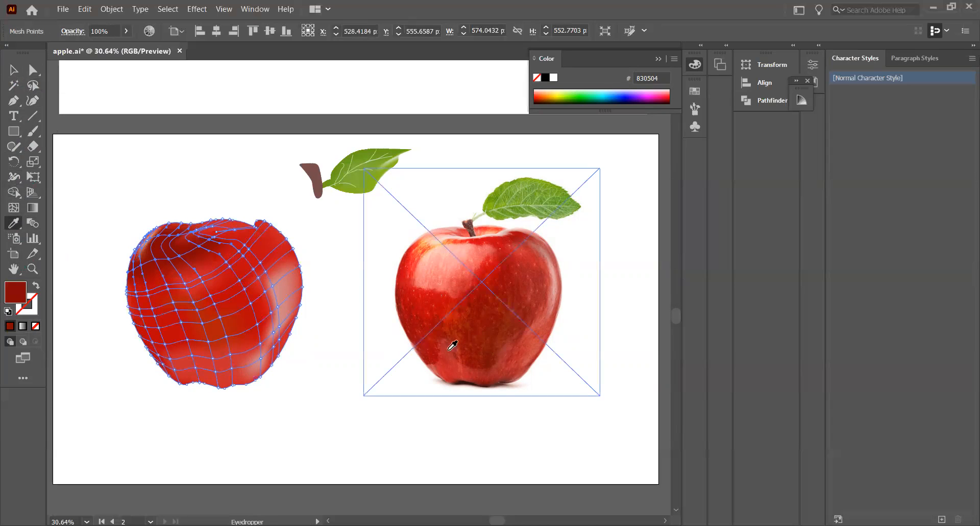
left_click(499, 319)
left_click(14, 69)
left_click(164, 155)
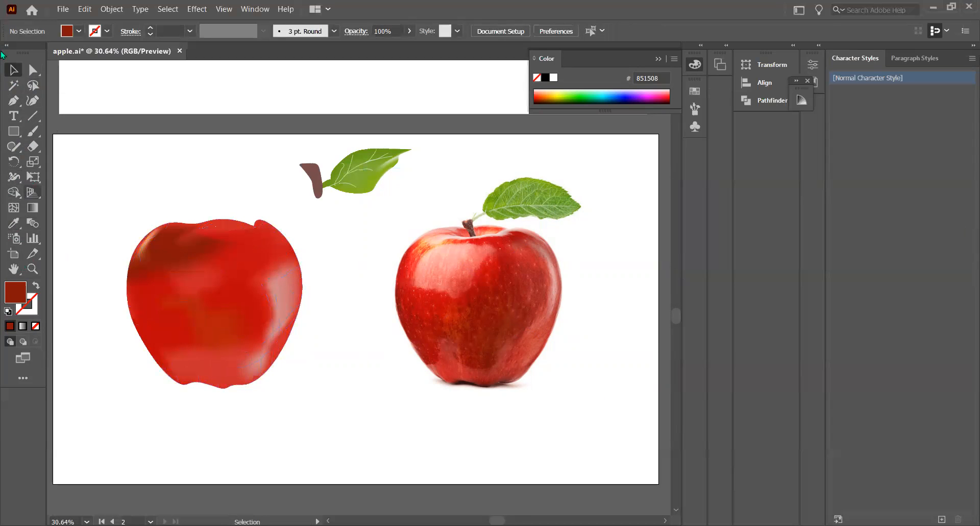
Shade lassoed mesh points along the apple's lower-right edge with dark red 932616 sampled from the illustration's upper-left shadow
left_click(32, 85)
mouse_move(217, 228)
left_mouse_down()
mouse_move(254, 232)
mouse_move(291, 271)
mouse_move(295, 297)
mouse_move(273, 337)
mouse_move(289, 249)
mouse_move(225, 227)
left_mouse_up()
left_click(13, 223)
left_click(148, 250)
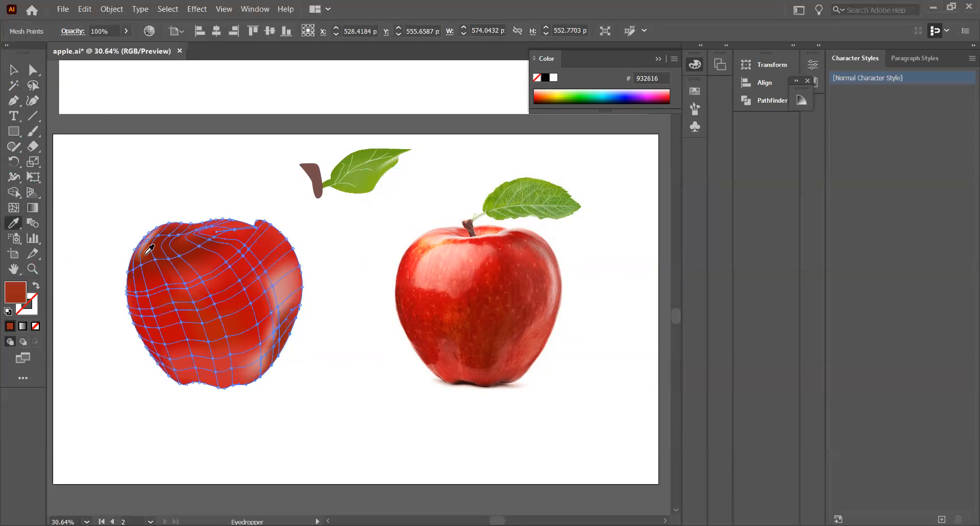
left_click(22, 72)
left_click(182, 158)
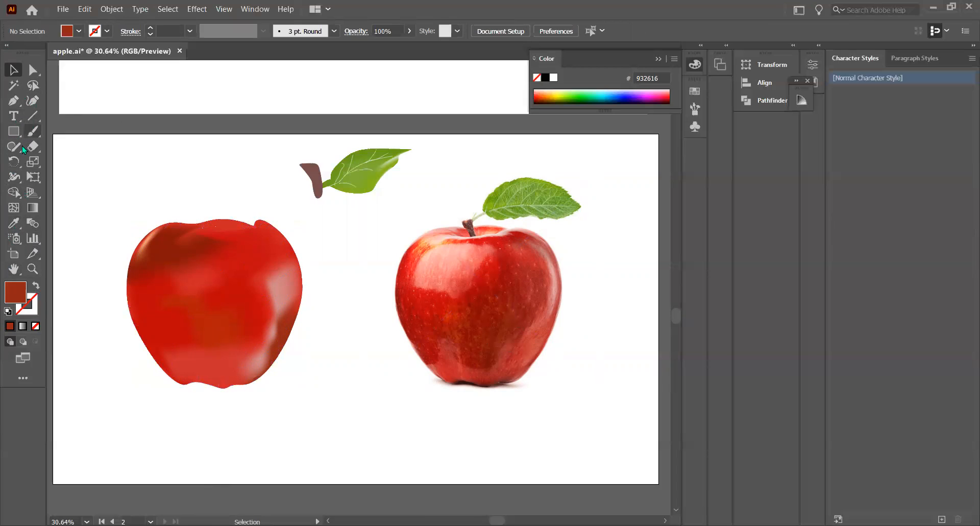
left_click_drag(13, 147, 60, 162)
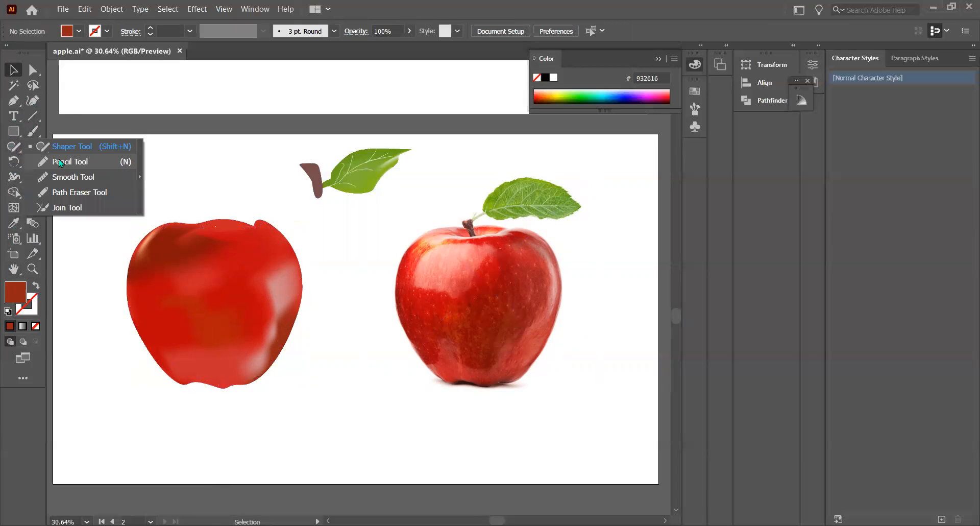
left_click(60, 162)
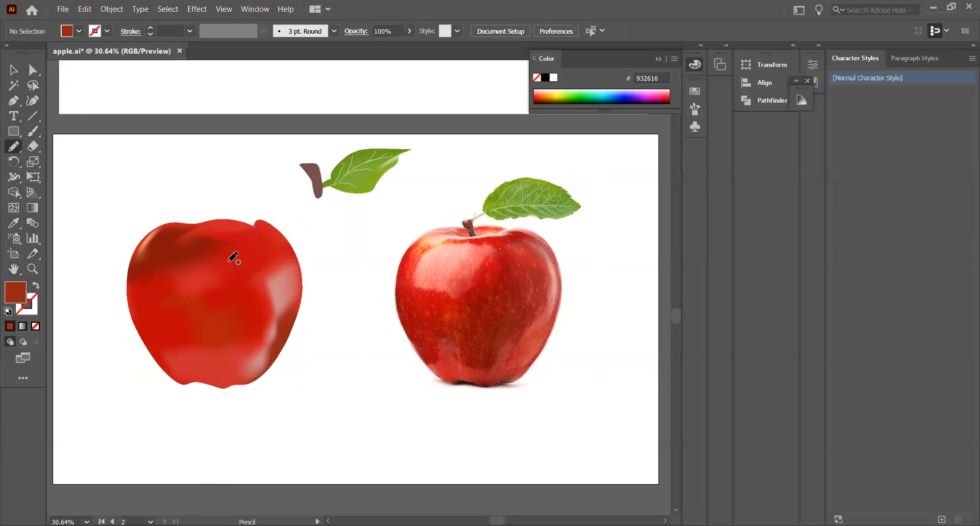
left_click_drag(263, 250, 270, 251)
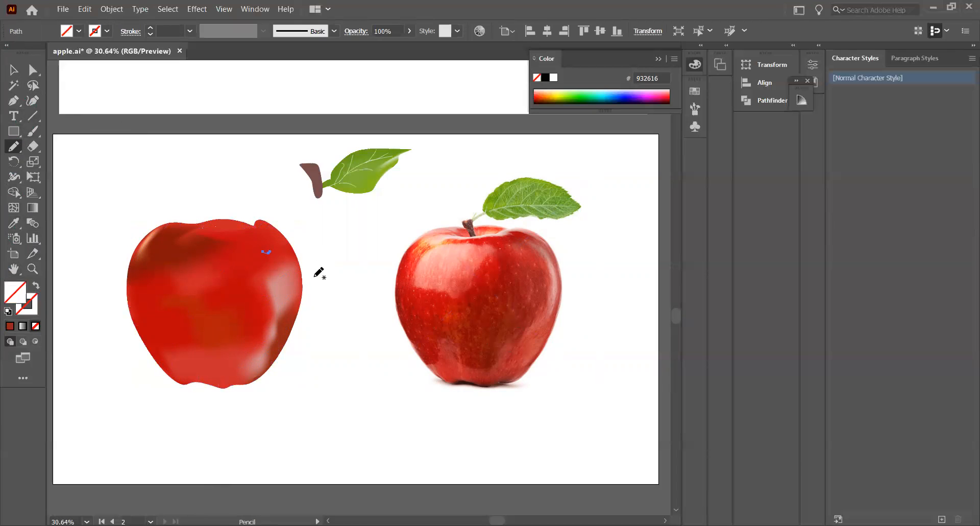
key("ctrl+z")
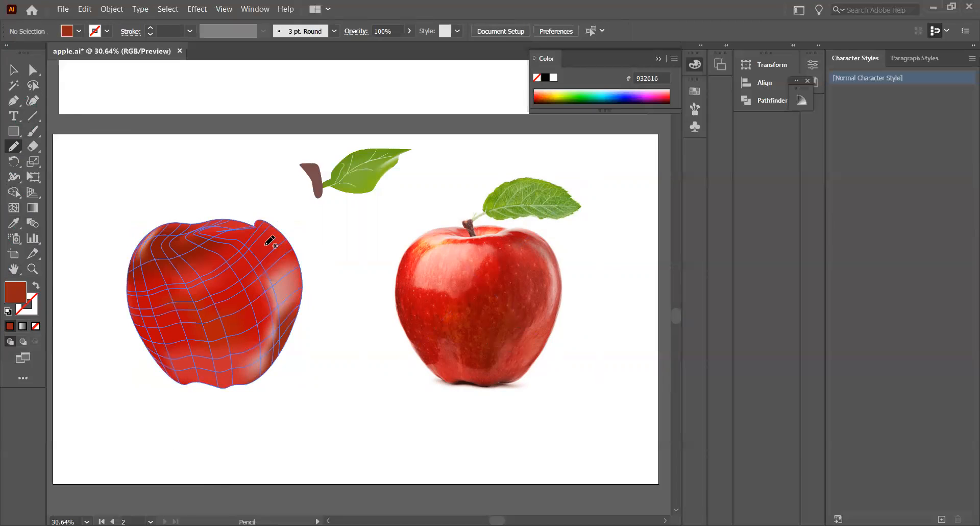
left_click_drag(264, 245, 272, 245)
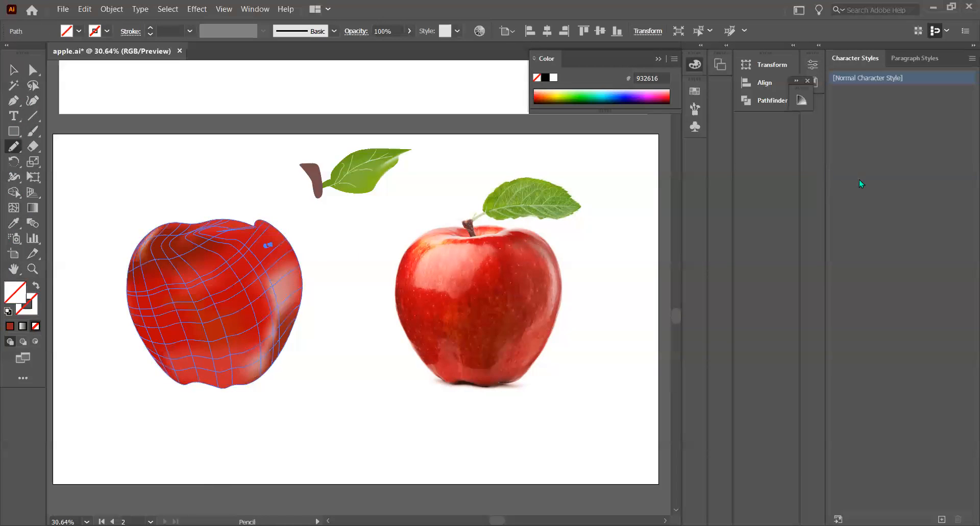
key("ctrl+z")
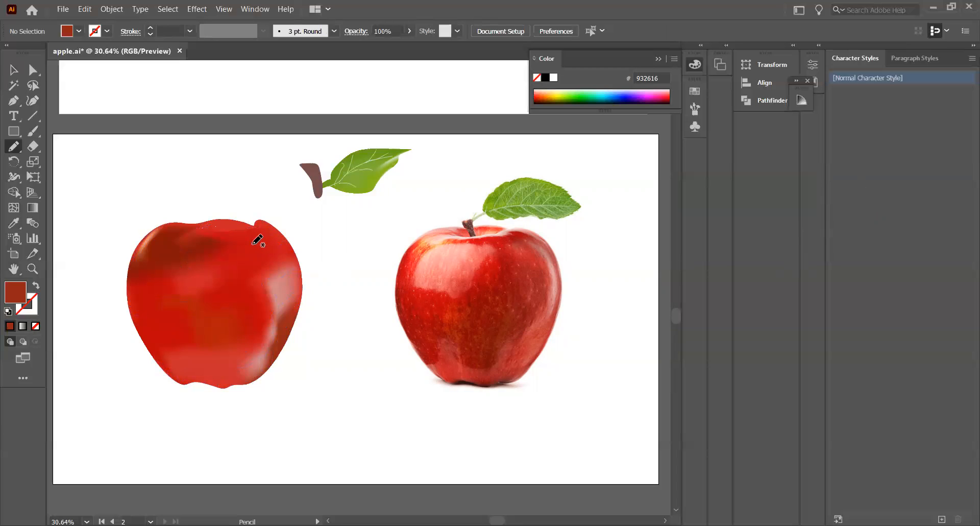
Draw a tiny freehand speck on the illustrated apple's upper right with the Pencil tool and fill it with white
left_click_drag(252, 244, 254, 243)
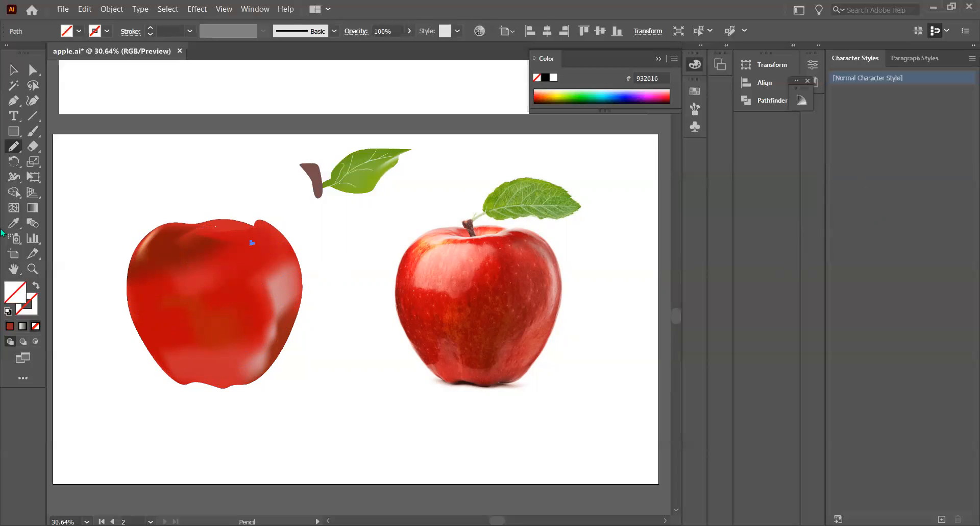
left_click(78, 30)
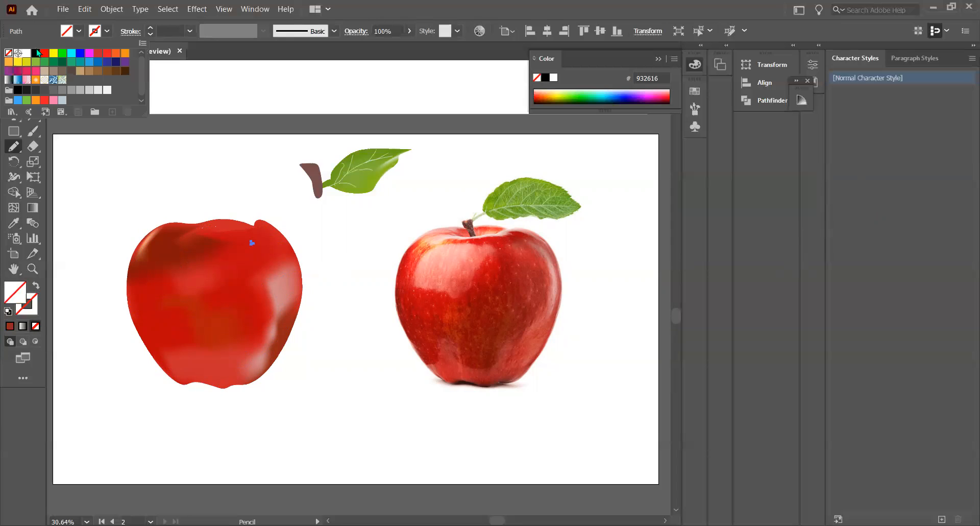
left_click(28, 53)
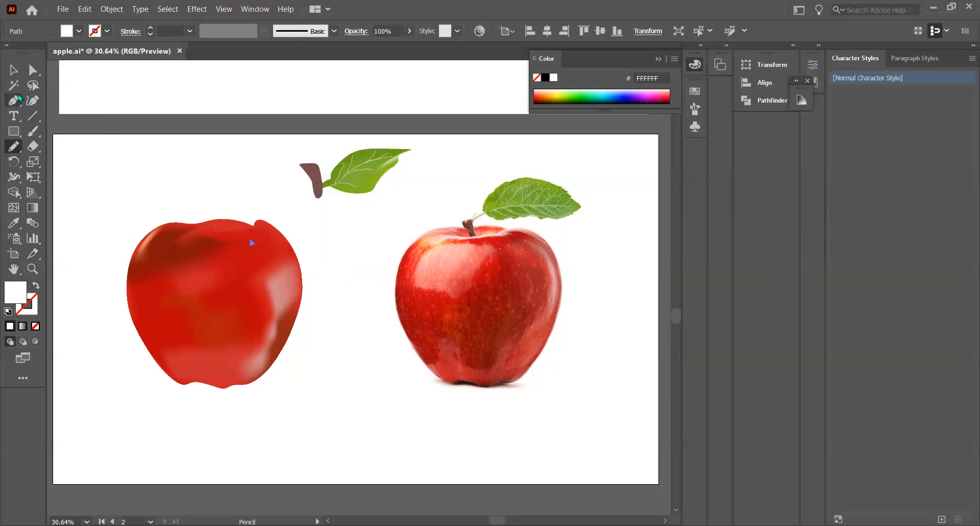
left_click(14, 70)
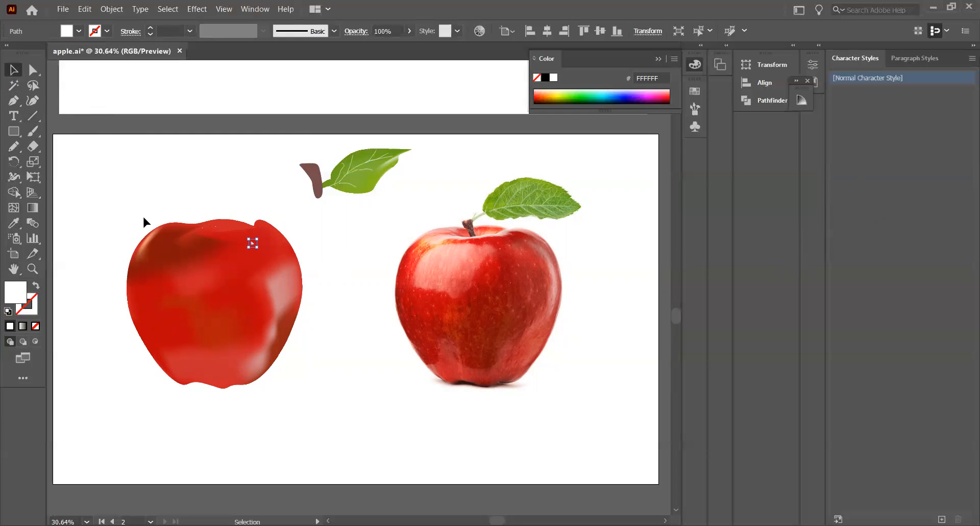
left_click(144, 218)
Select the tiny speck on the illustrated apple and remove it
left_click(253, 247)
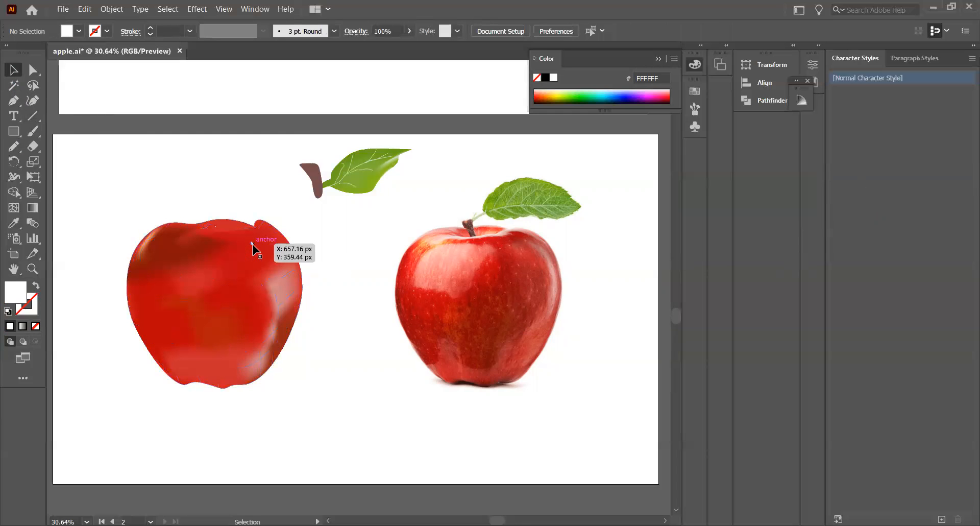
key("slash")
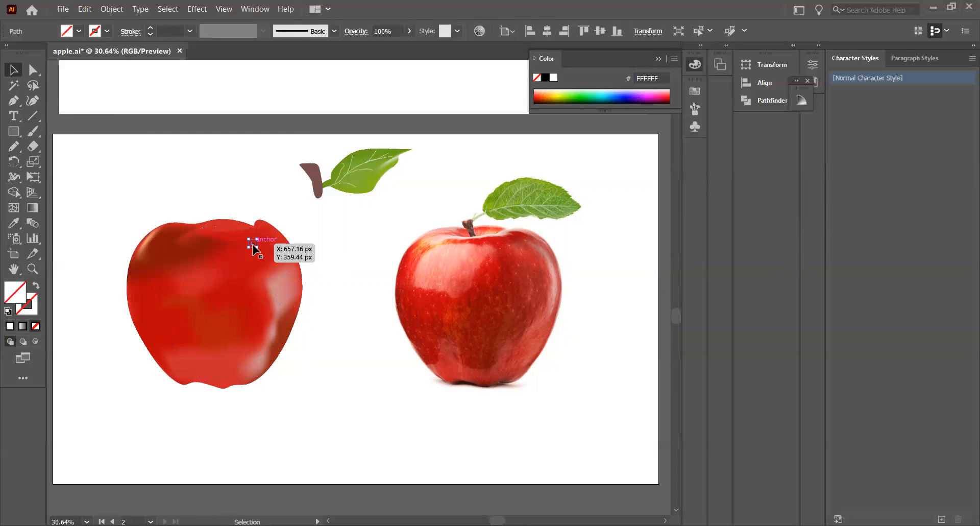
key("ctrl+x")
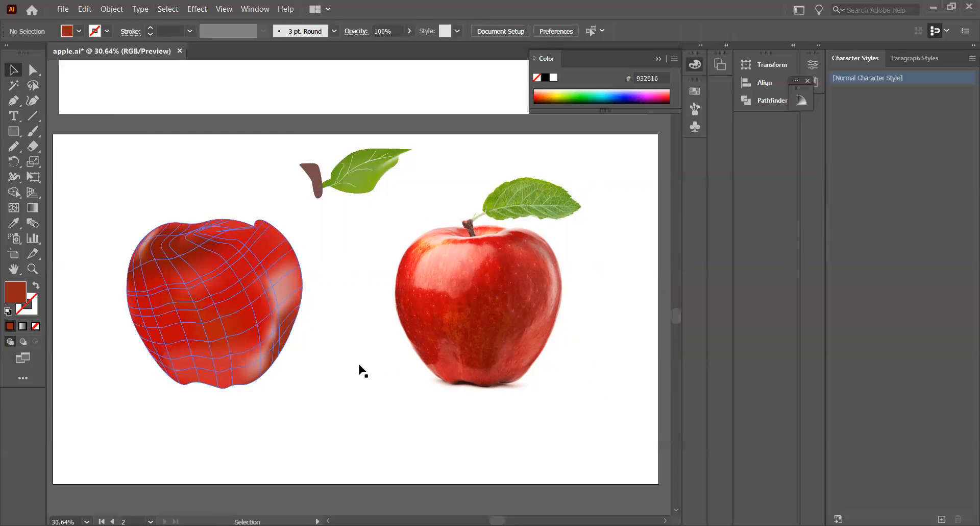
Select the stem and leaf together and move them onto the top center of the illustrated apple
left_click(401, 203)
left_click(179, 180)
left_click(380, 202)
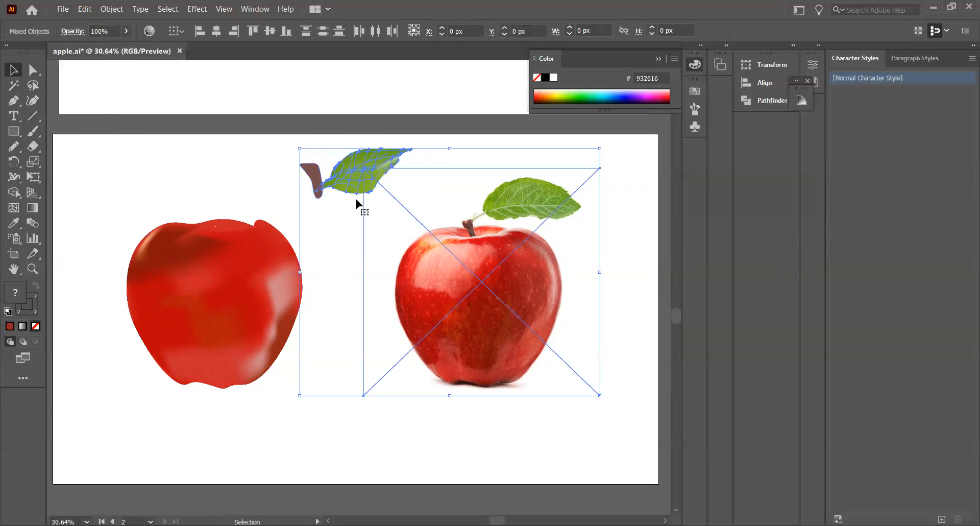
left_click(219, 179)
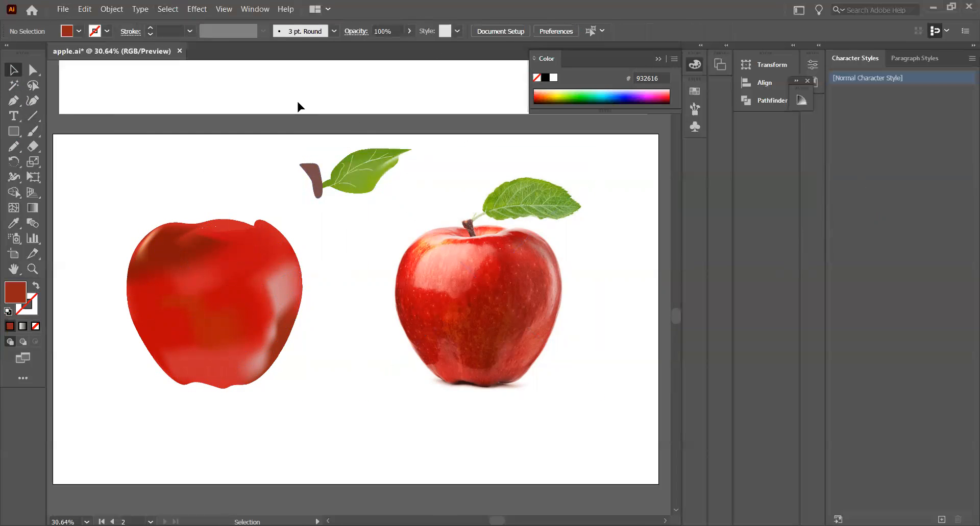
left_click(393, 198)
left_click(254, 165)
left_click(338, 185)
left_click_drag(338, 185, 232, 214)
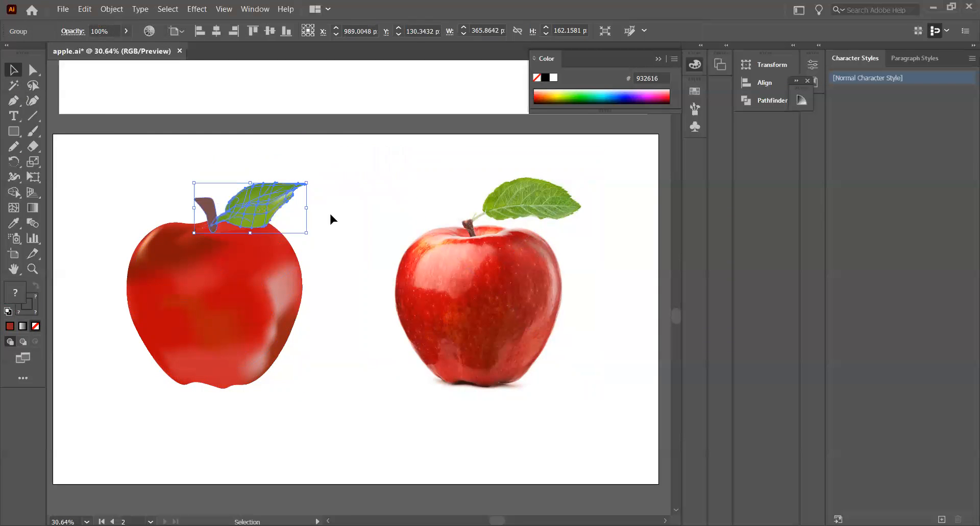
left_click(328, 163)
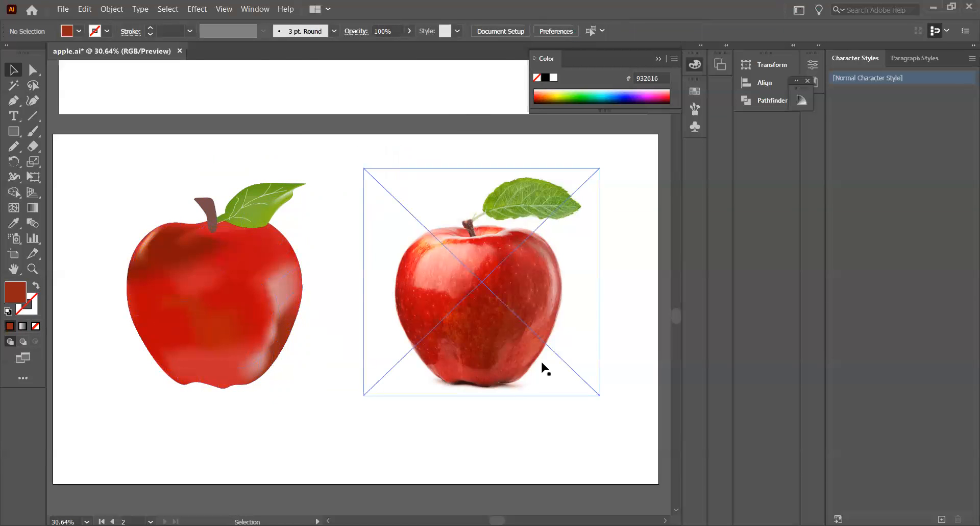
scroll(545, 368, "up", 8)
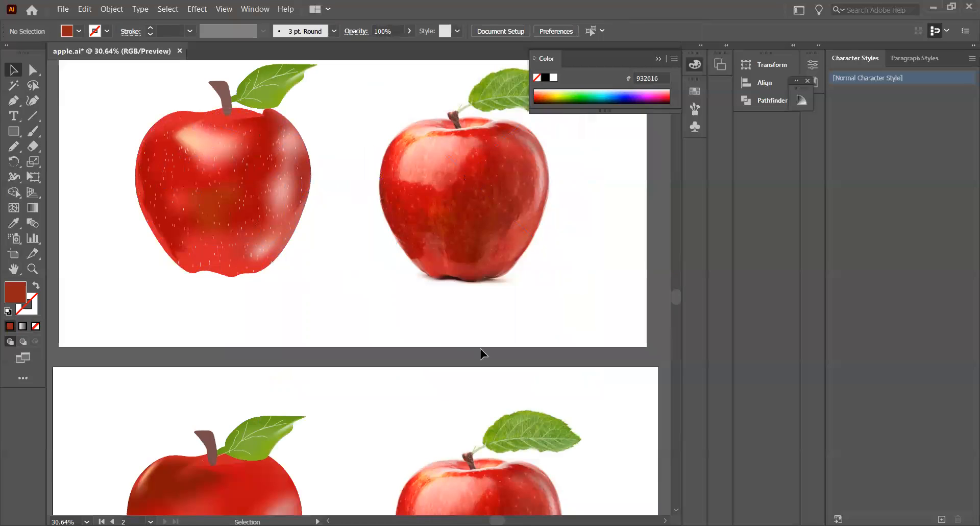
scroll(672, 336, "up", 1)
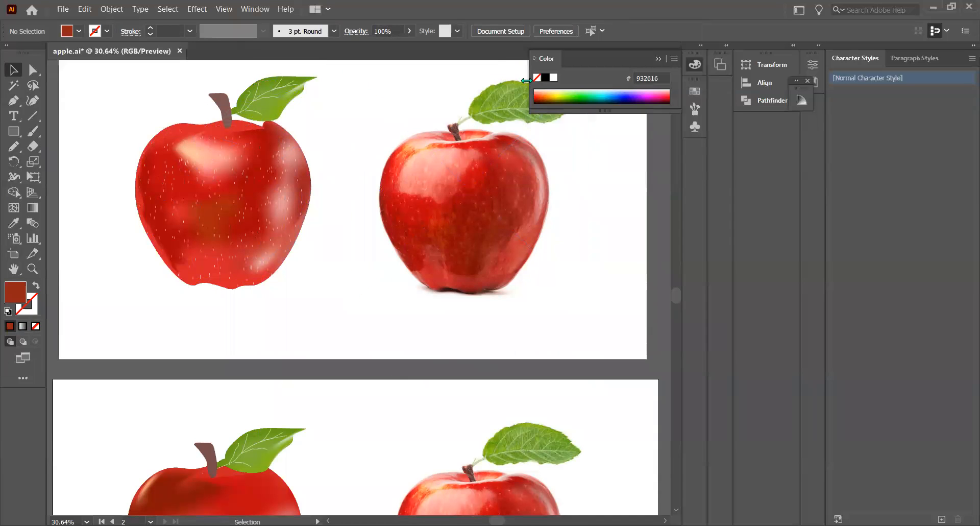
scroll(363, 251, "up", 2)
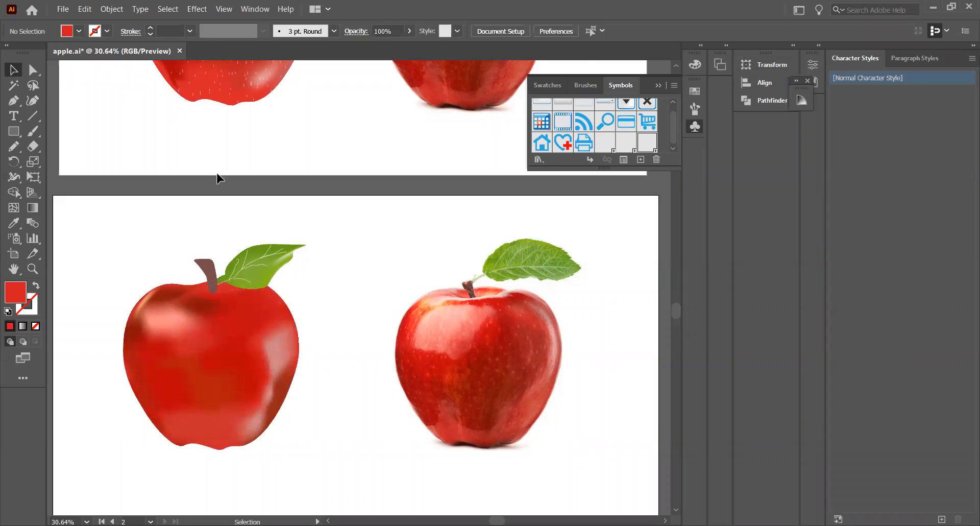
scroll(357, 164, "up", 2)
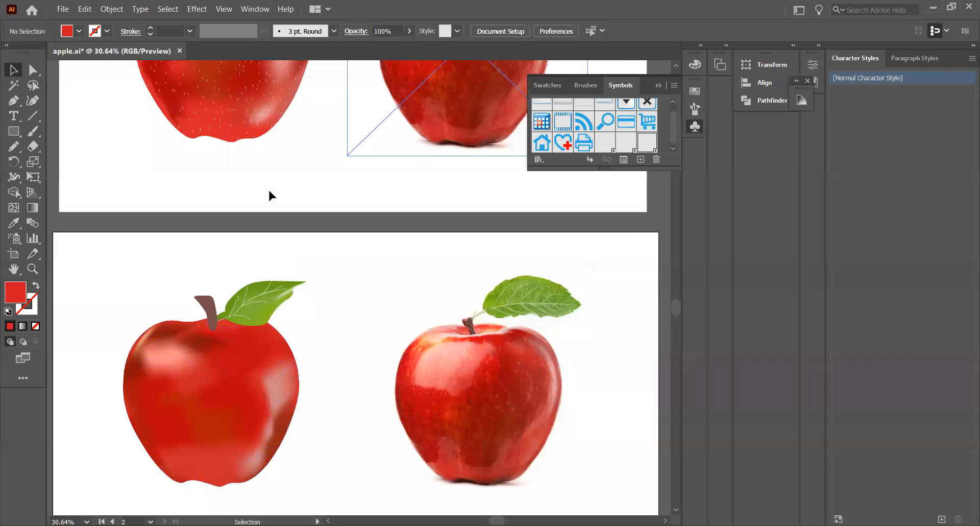
scroll(449, 332, "down", 1)
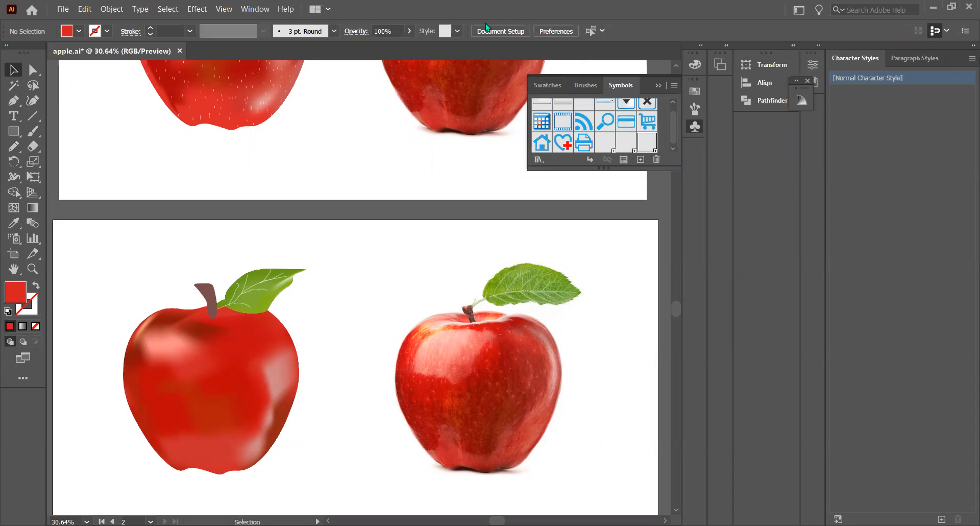
Scatter small light speck symbols across the whole illustrated apple with the Symbol Sprayer
left_click(14, 237)
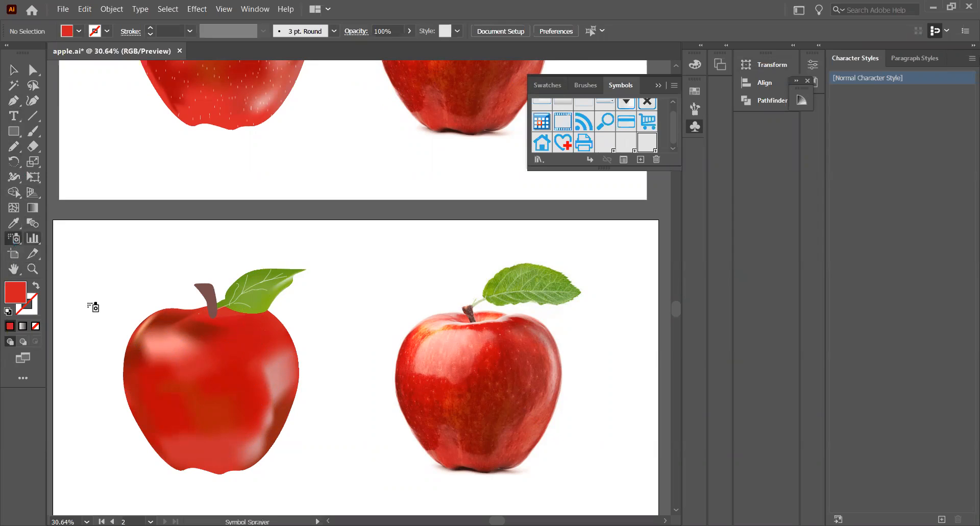
mouse_move(172, 389)
left_mouse_down()
mouse_move(165, 360)
mouse_move(213, 344)
mouse_move(241, 350)
mouse_move(240, 376)
mouse_move(203, 399)
mouse_move(219, 407)
mouse_move(183, 417)
mouse_move(174, 371)
mouse_move(143, 394)
mouse_move(169, 435)
mouse_move(217, 456)
mouse_move(255, 421)
mouse_move(248, 443)
mouse_move(275, 407)
mouse_move(277, 340)
mouse_move(249, 401)
mouse_move(252, 379)
mouse_move(223, 366)
mouse_move(189, 322)
mouse_move(168, 328)
mouse_move(211, 342)
mouse_move(240, 325)
mouse_move(252, 335)
mouse_move(187, 341)
mouse_move(153, 368)
mouse_move(163, 428)
mouse_move(196, 453)
mouse_move(161, 382)
mouse_move(219, 405)
mouse_move(296, 379)
mouse_move(281, 332)
mouse_move(271, 379)
left_mouse_up()
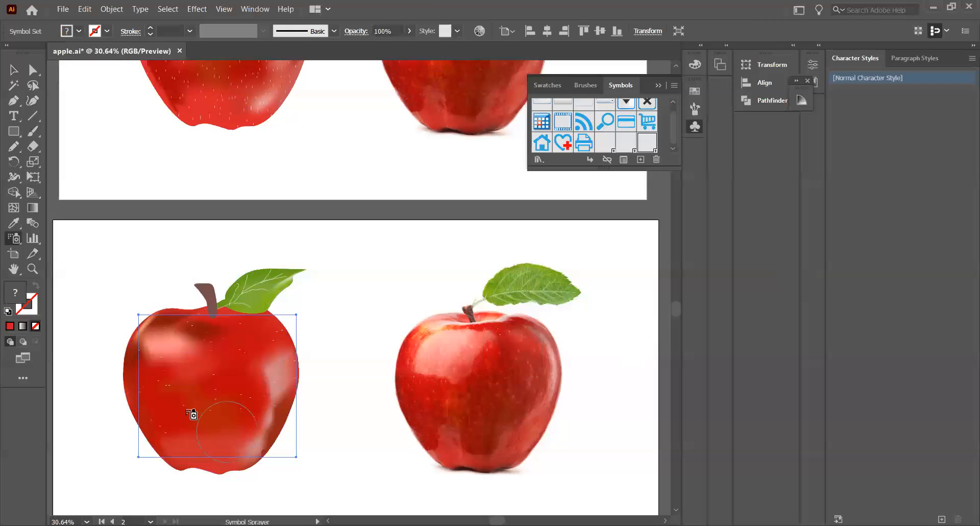
mouse_move(175, 339)
left_mouse_down()
mouse_move(184, 388)
mouse_move(185, 363)
mouse_move(191, 404)
mouse_move(211, 415)
mouse_move(242, 404)
mouse_move(265, 345)
mouse_move(242, 433)
mouse_move(259, 427)
mouse_move(219, 458)
mouse_move(230, 459)
mouse_move(216, 456)
mouse_move(233, 430)
mouse_move(214, 365)
mouse_move(150, 375)
mouse_move(147, 316)
mouse_move(136, 343)
mouse_move(165, 329)
mouse_move(124, 374)
mouse_move(133, 426)
mouse_move(166, 461)
mouse_move(241, 439)
mouse_move(265, 409)
mouse_move(262, 395)
mouse_move(242, 460)
mouse_move(263, 450)
mouse_move(279, 404)
mouse_move(269, 351)
mouse_move(210, 406)
mouse_move(184, 350)
left_mouse_up()
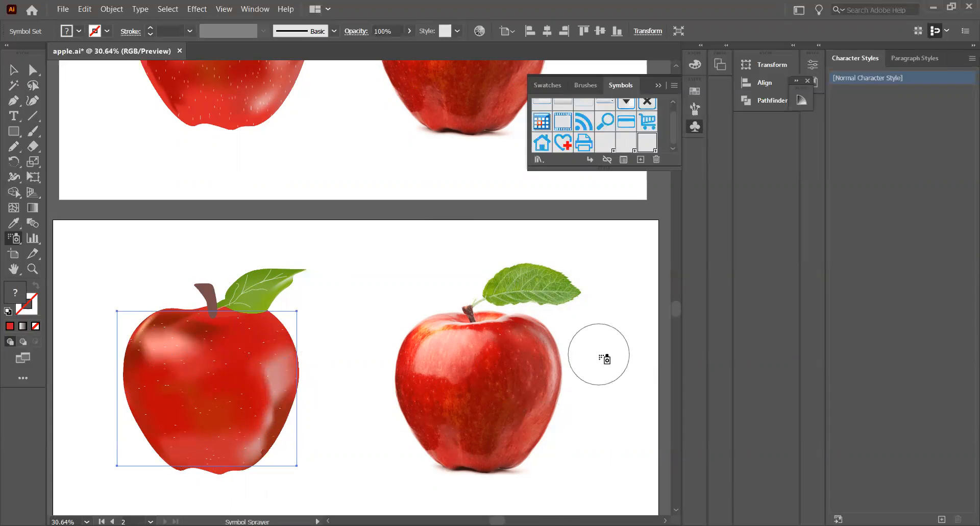
mouse_move(159, 350)
left_mouse_down()
mouse_move(208, 369)
mouse_move(255, 411)
mouse_move(194, 460)
mouse_move(170, 444)
left_mouse_up()
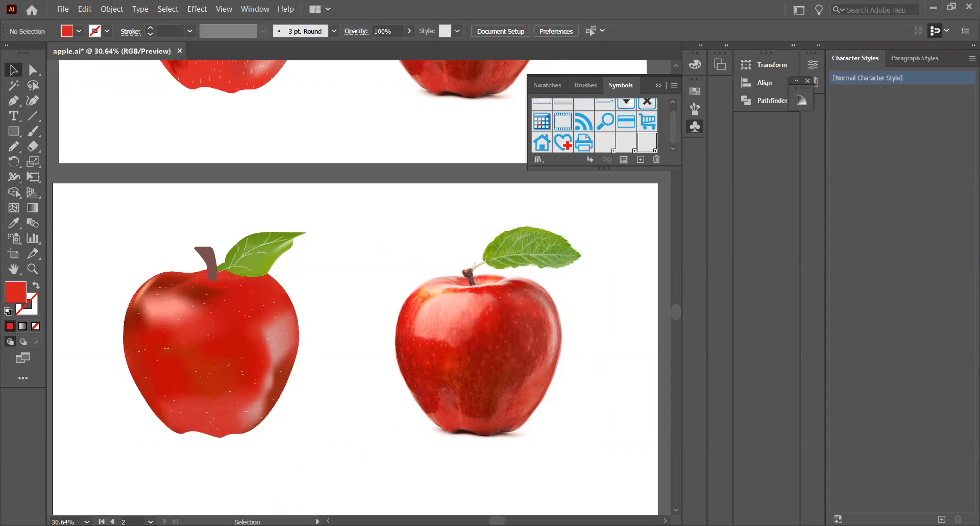
scroll(402, 464, "up", 3)
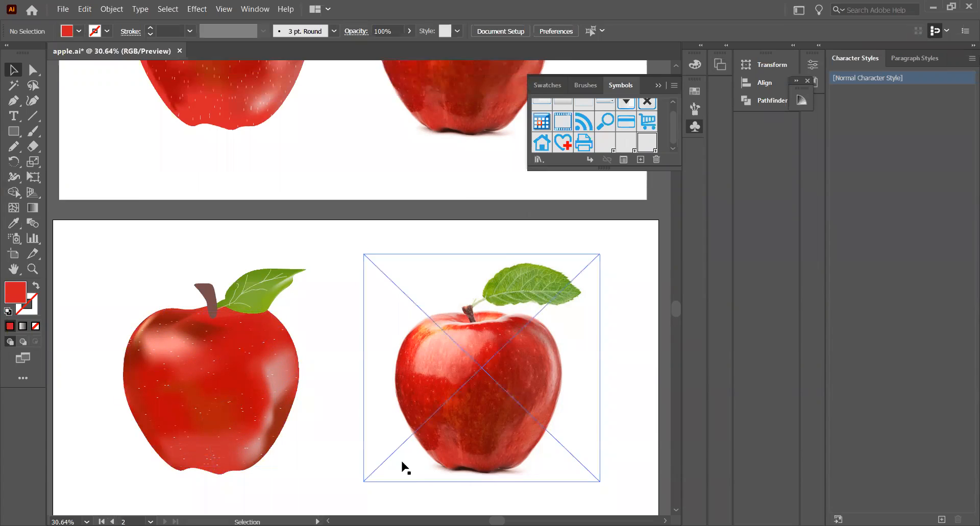
scroll(464, 364, "down", 2)
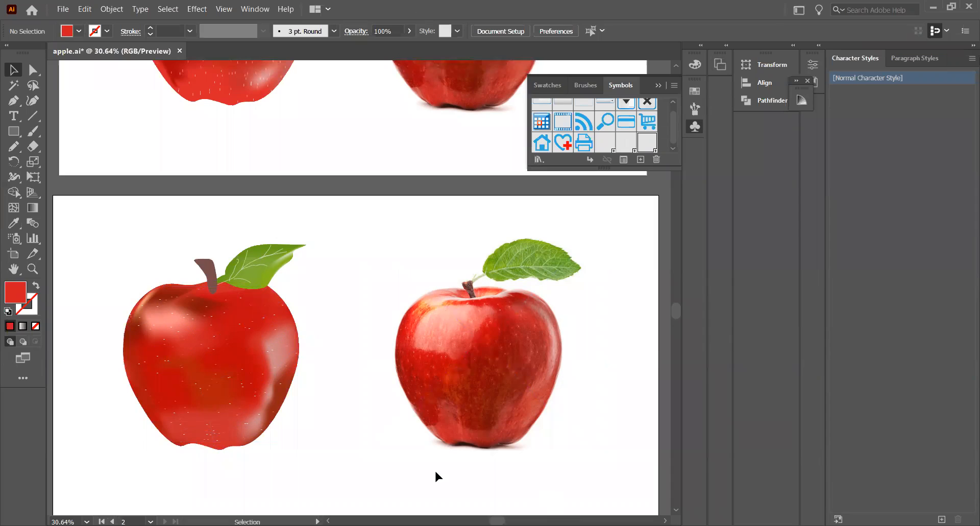
scroll(314, 305, "up", 10)
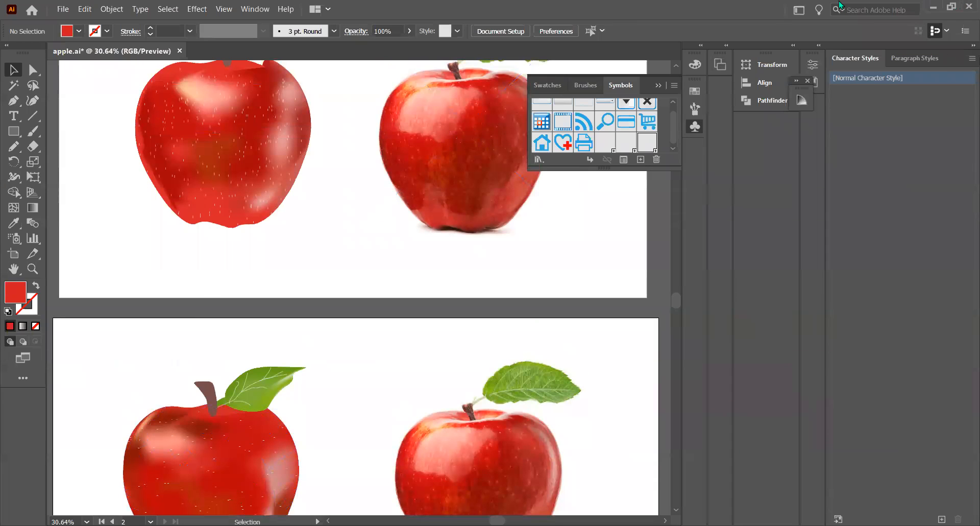